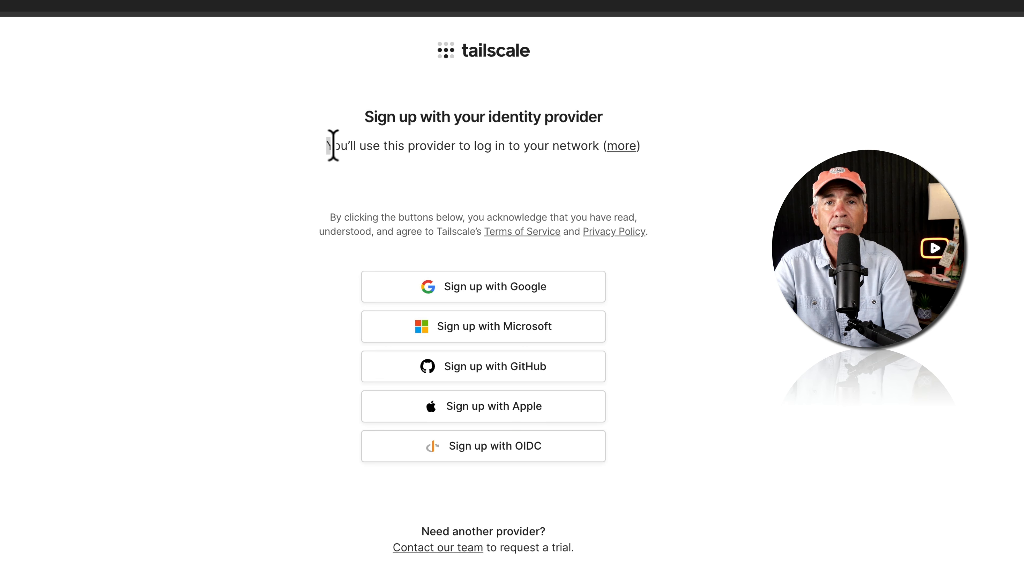
- Sign up for Tailscale using Google as the identity provider
{"action": "left_click_drag", "start_coordinate": [333, 145], "coordinate": [544, 158]}
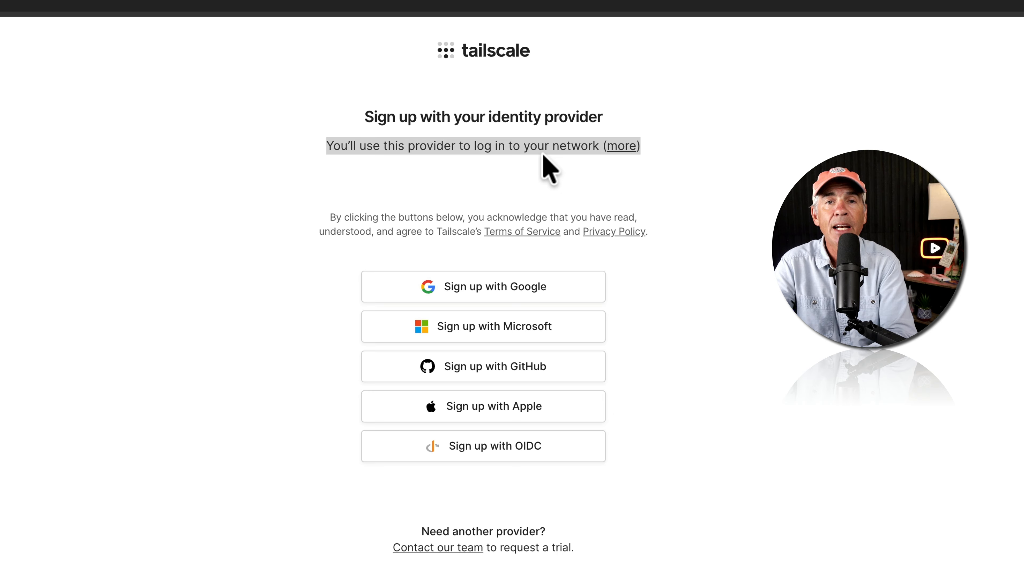
{"action": "left_click", "coordinate": [776, 284]}
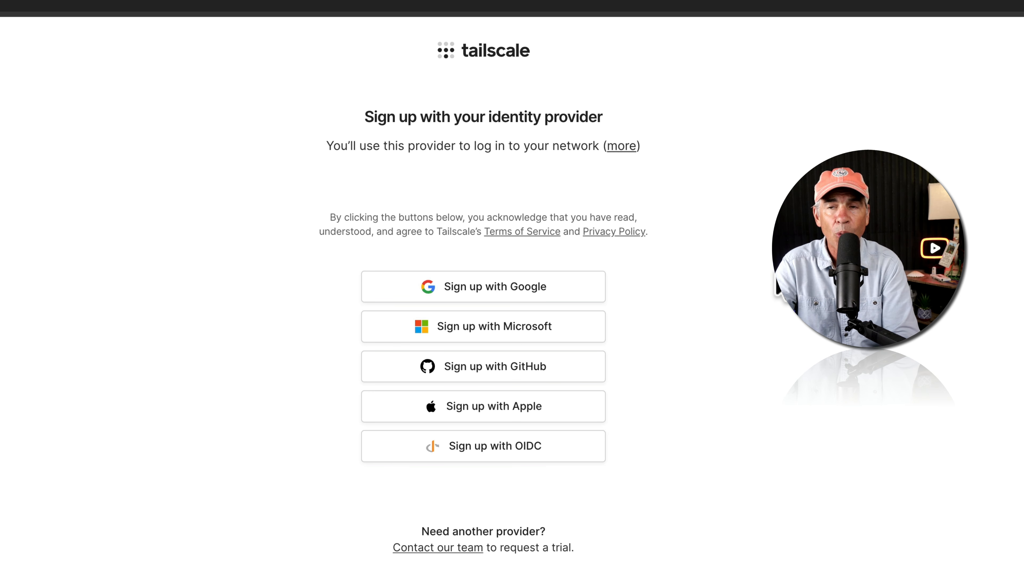
{"action": "left_click", "coordinate": [533, 290]}
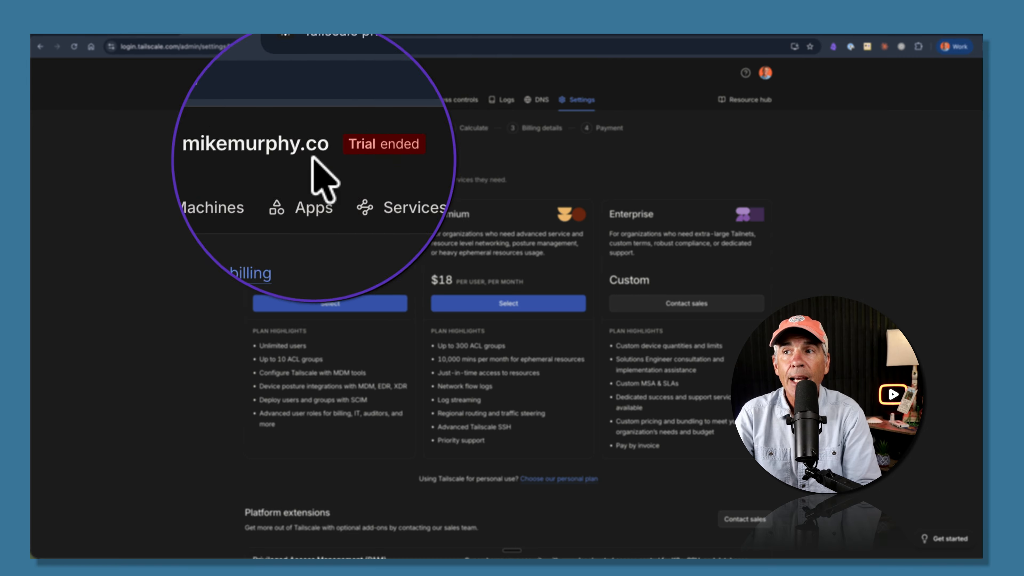
- Review the trial notice in the admin console and the Personal plan on the Tailscale pricing page
{"action": "mouse_move", "coordinate": [354, 74]}
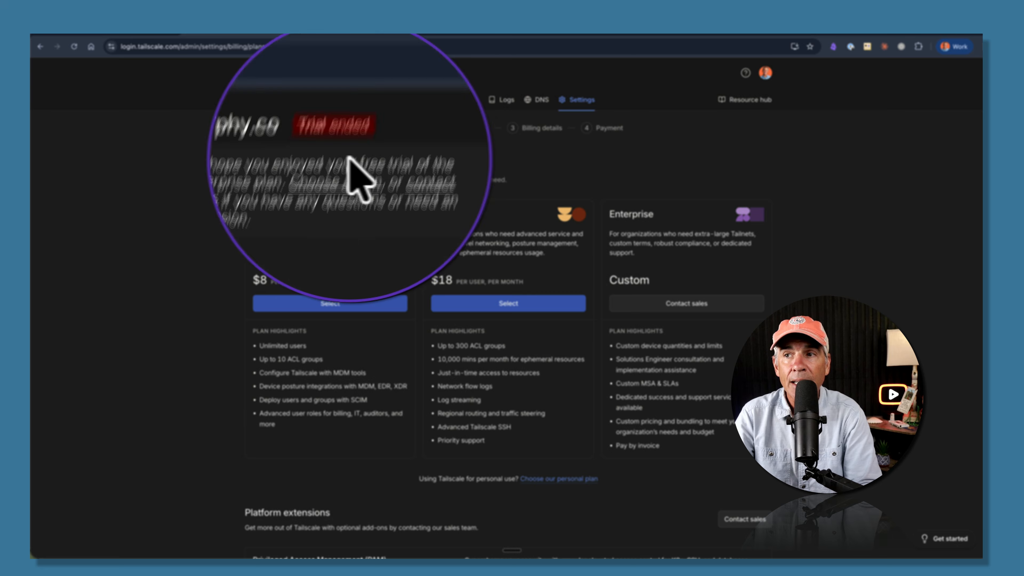
{"action": "left_click_drag", "start_coordinate": [242, 166], "coordinate": [338, 165]}
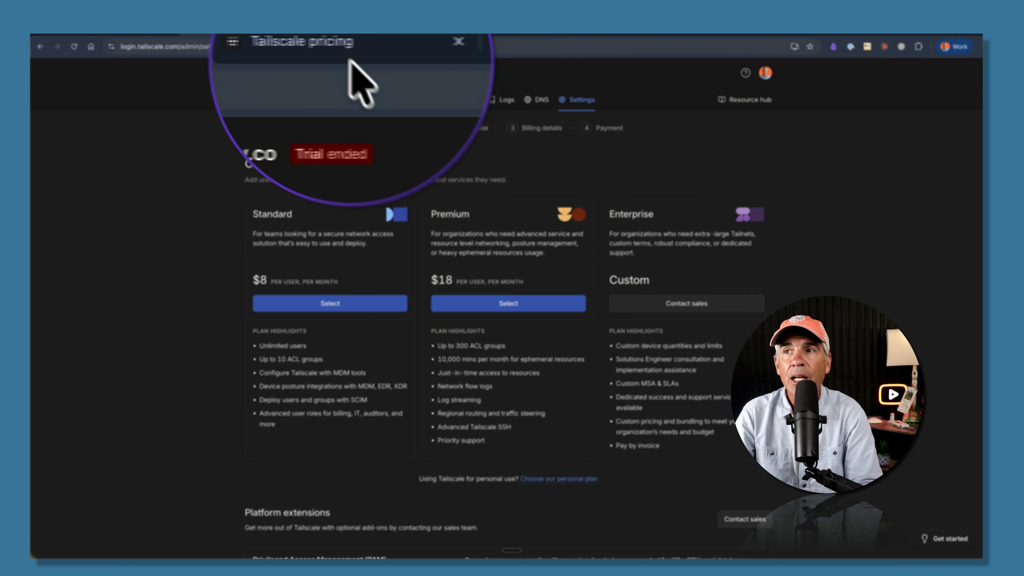
{"action": "left_click", "coordinate": [123, 35]}
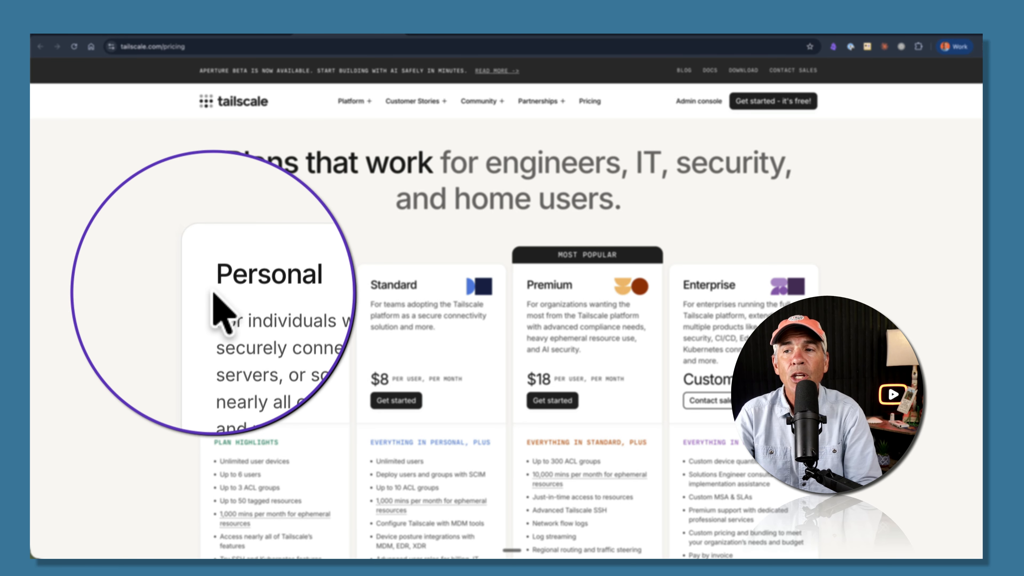
{"action": "left_click_drag", "start_coordinate": [212, 286], "coordinate": [274, 284]}
{"action": "left_click", "coordinate": [274, 285]}
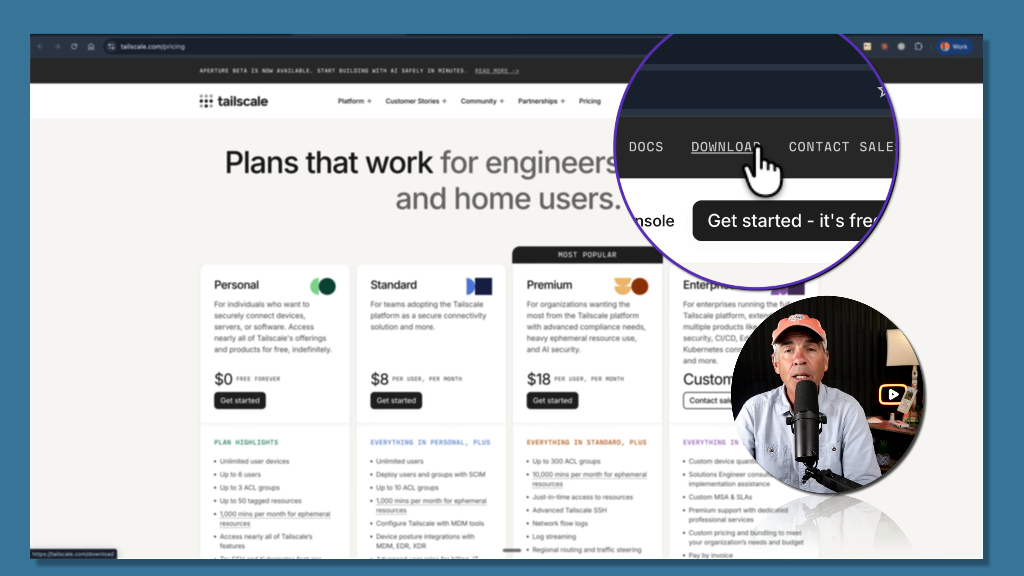
- Start adding a client device from the Machines page, choose macOS, and copy its download link
{"action": "left_click", "coordinate": [786, 71]}
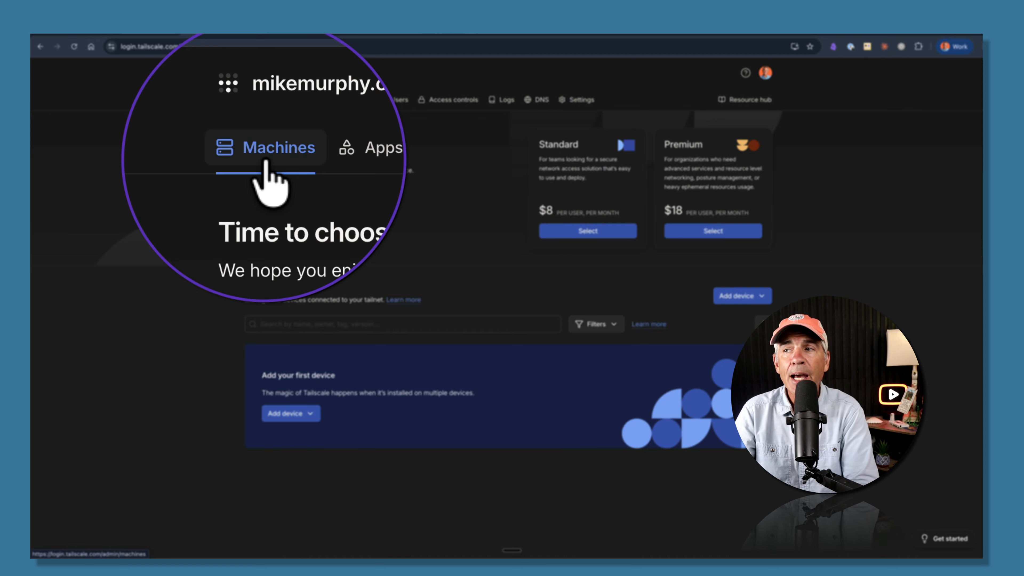
{"action": "left_click", "coordinate": [741, 296]}
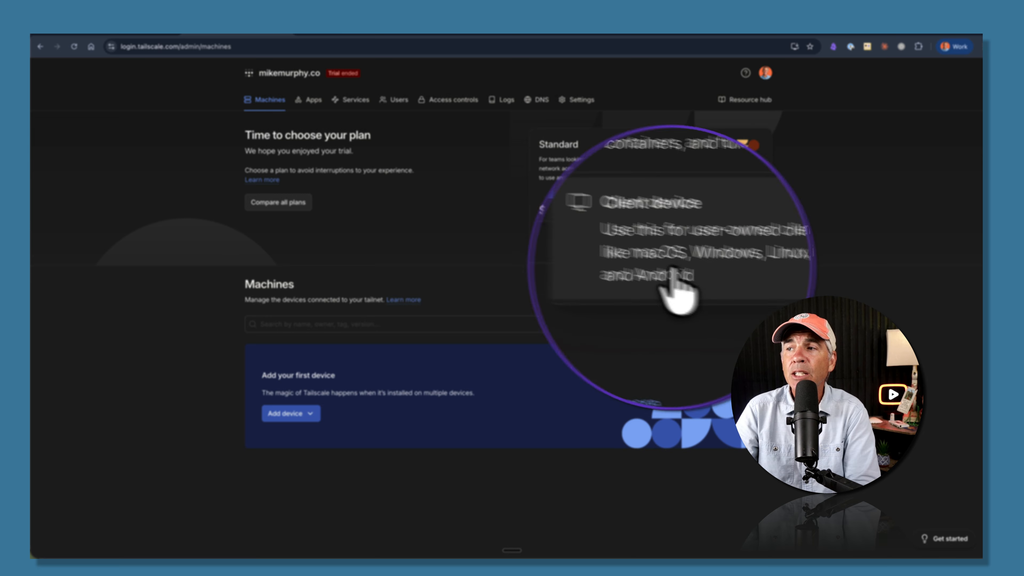
{"action": "left_click", "coordinate": [684, 264]}
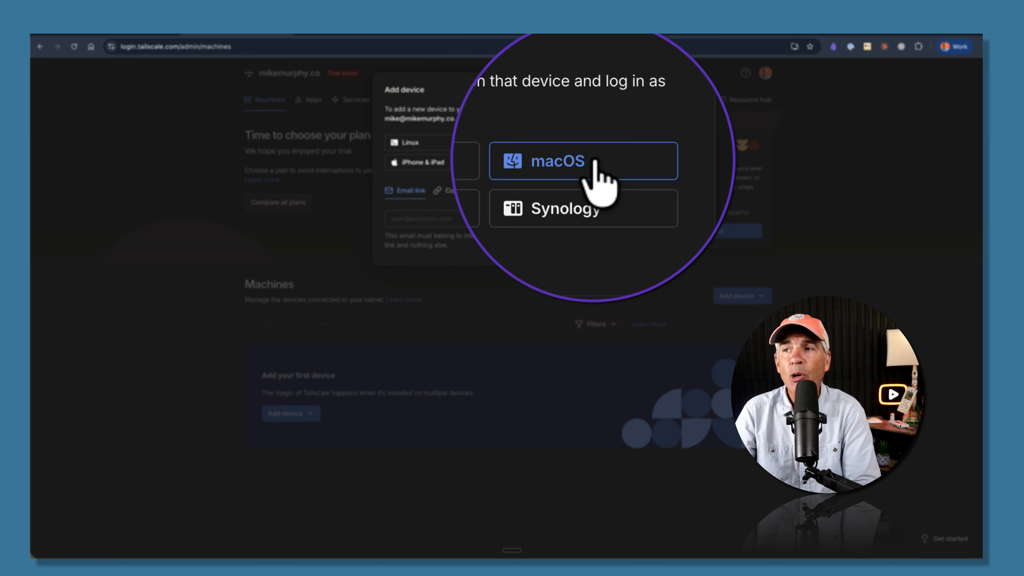
{"action": "left_click", "coordinate": [455, 191]}
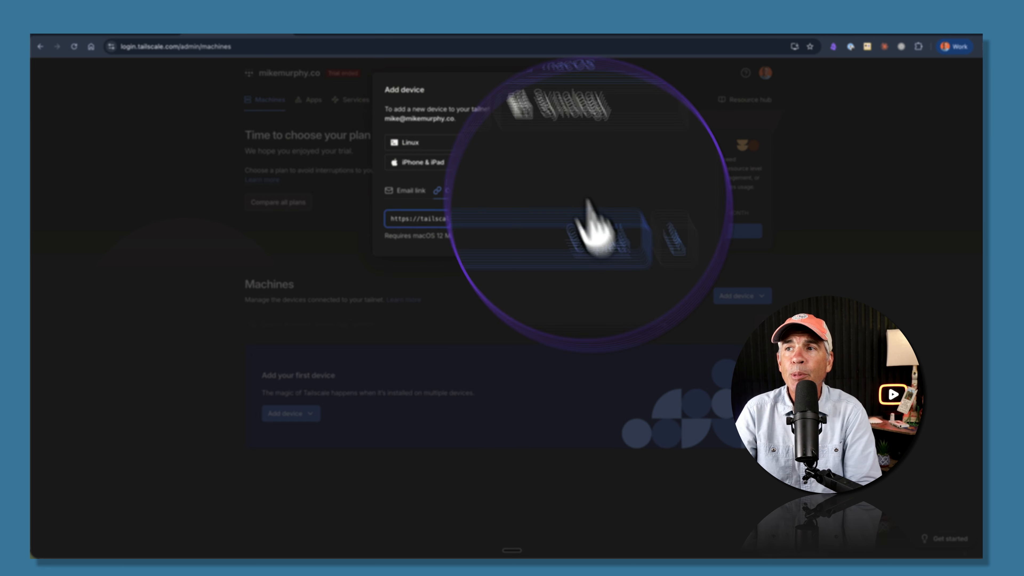
{"action": "left_click", "coordinate": [589, 217]}
- Load the copied download link in the browser and download the Tailscale package for macOS
{"action": "left_click", "coordinate": [348, 46]}
{"action": "key", "text": "super+v"}
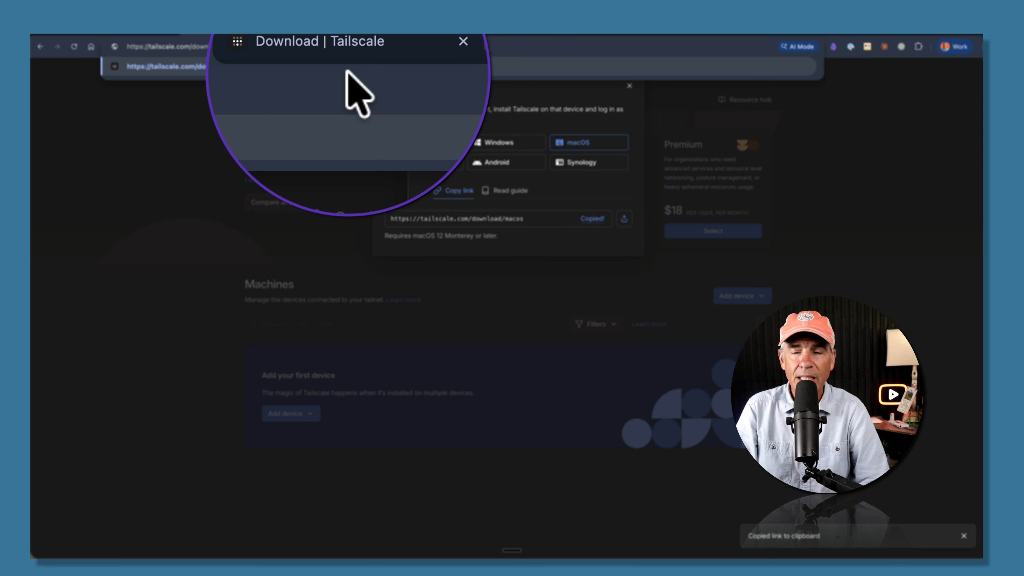
{"action": "key", "text": "Return"}
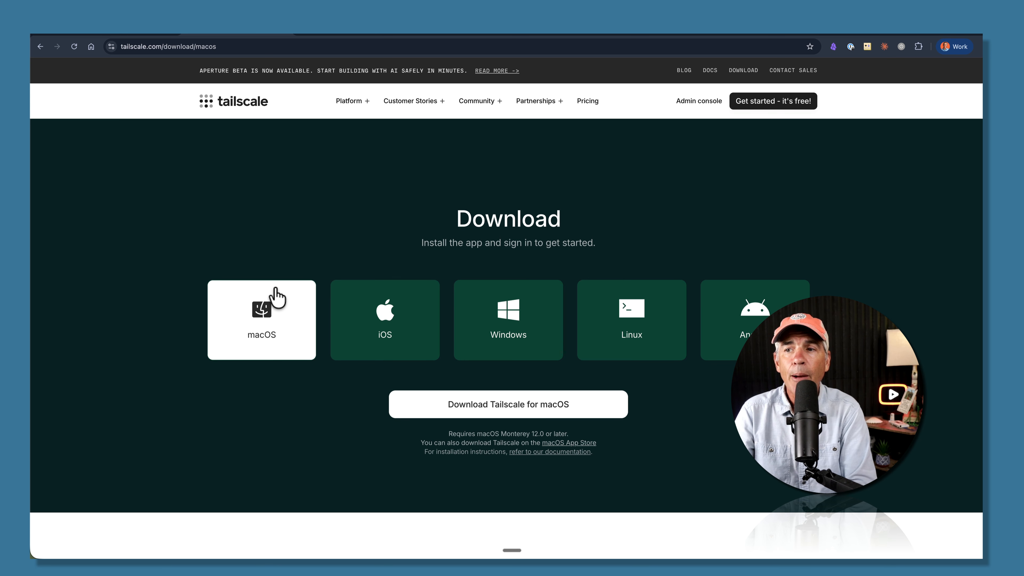
{"action": "left_click", "coordinate": [247, 329]}
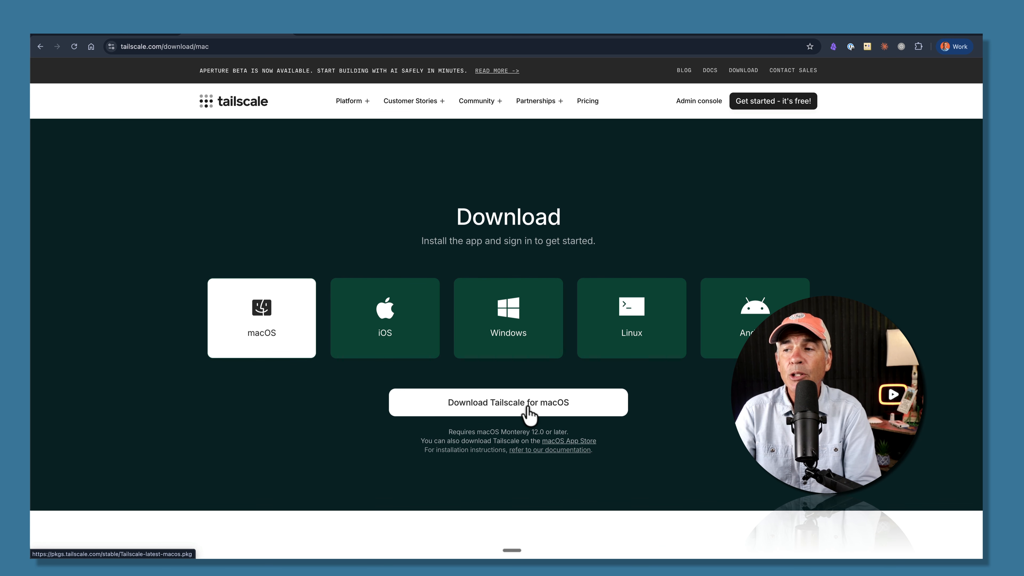
{"action": "left_click", "coordinate": [547, 422]}
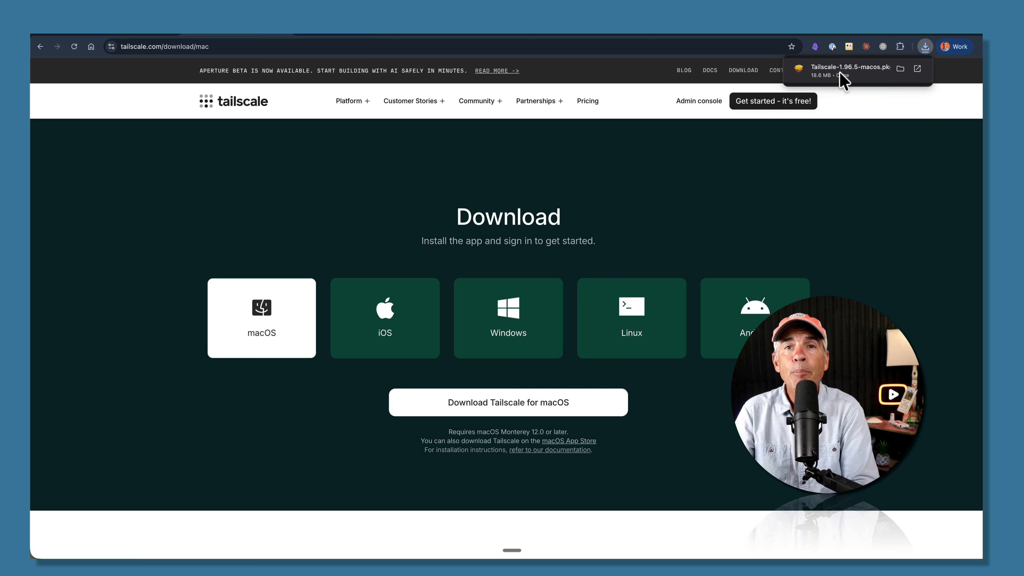
- Run the downloaded Tailscale package and perform the standard installation on Macintosh HD
{"action": "left_click", "coordinate": [844, 79]}
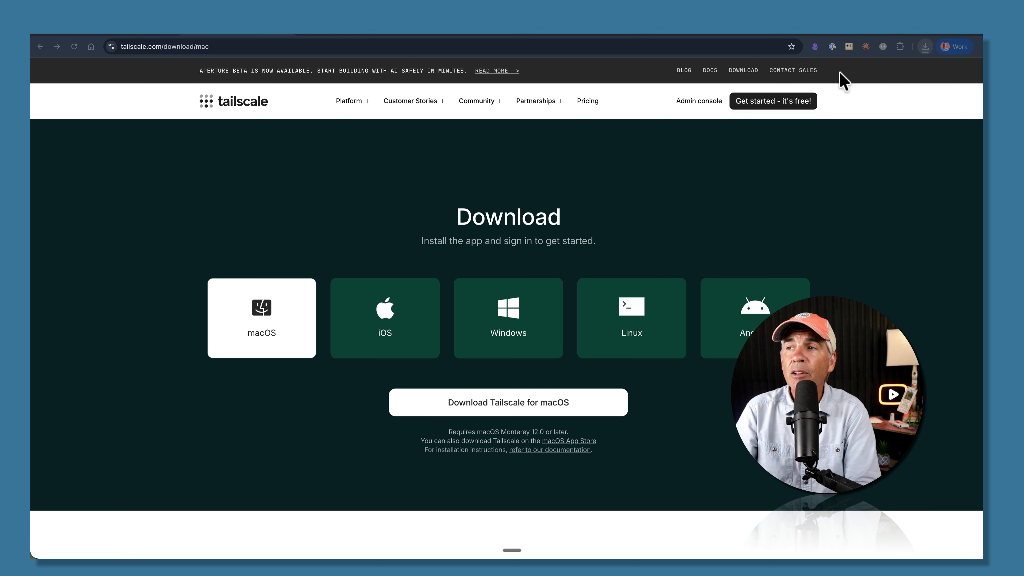
{"action": "left_click", "coordinate": [631, 344]}
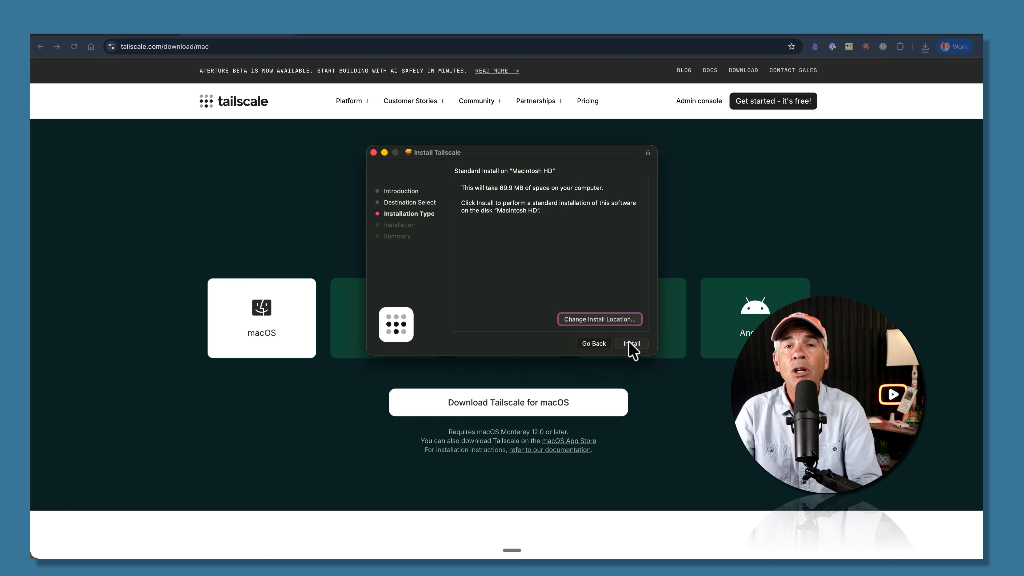
{"action": "left_click", "coordinate": [634, 340]}
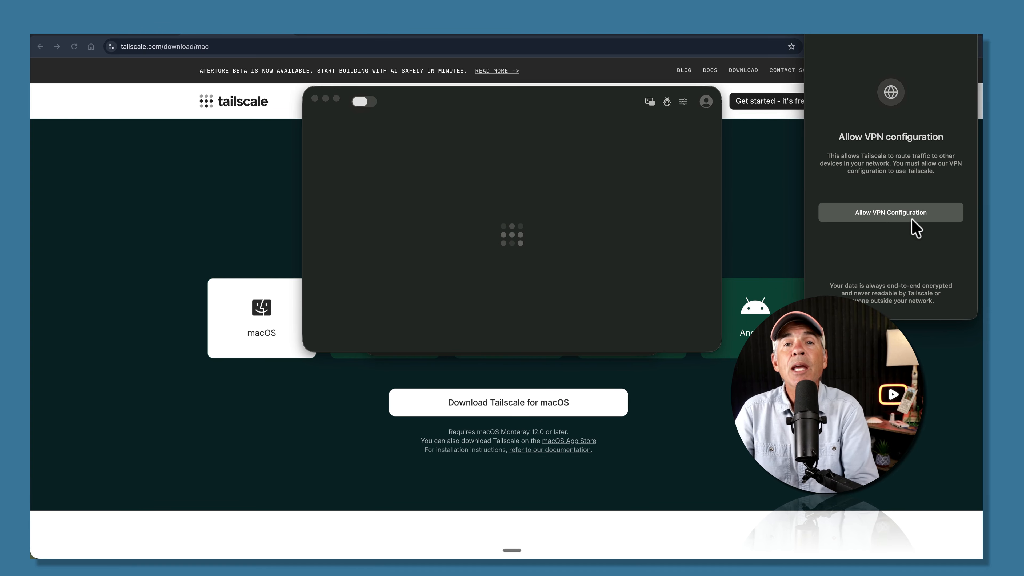
- Allow Tailscale to add its VPN configuration, then close the installer and move it to the Trash
{"action": "left_click", "coordinate": [912, 220]}
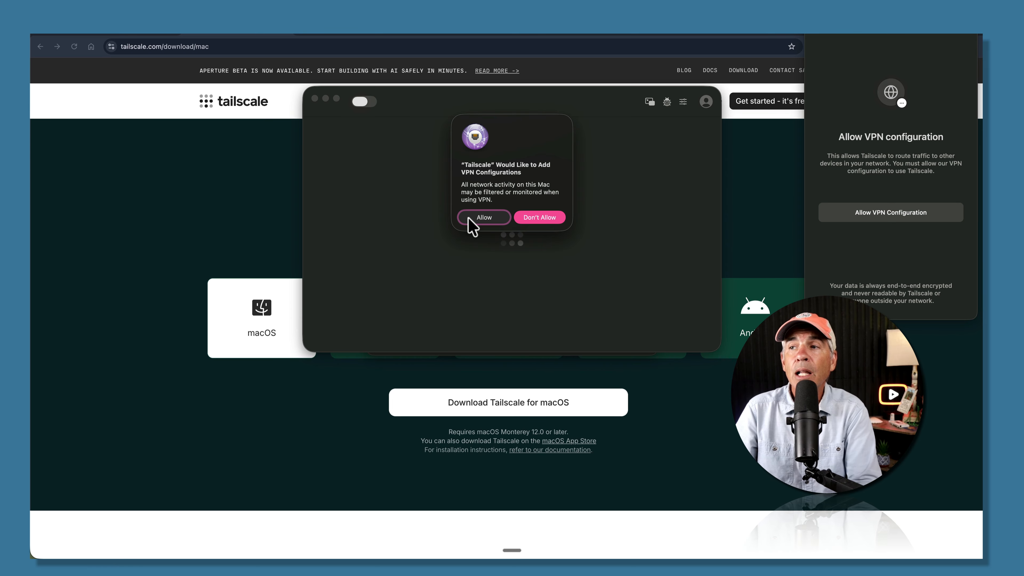
{"action": "left_click", "coordinate": [467, 220]}
{"action": "left_click", "coordinate": [631, 344]}
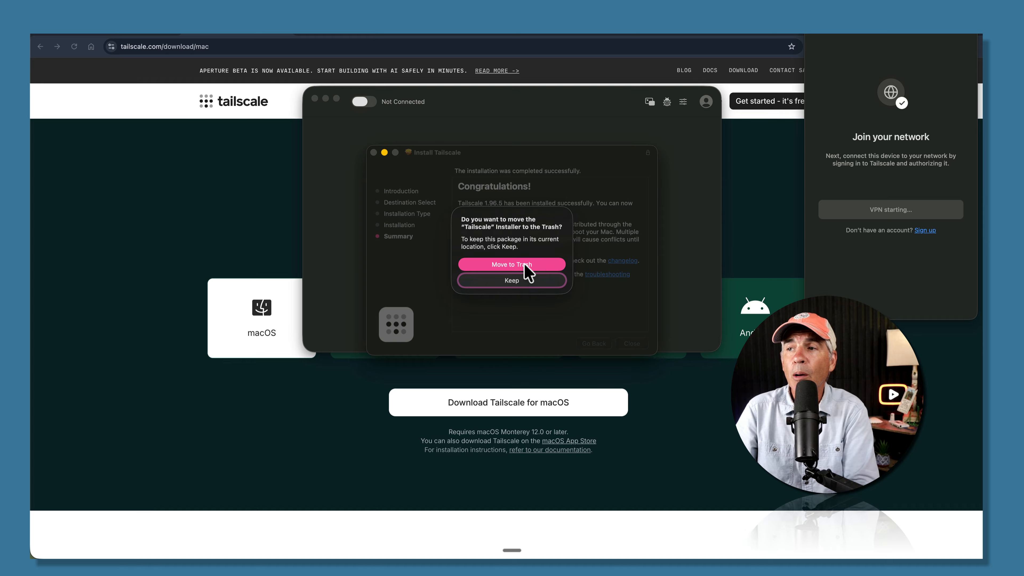
{"action": "left_click", "coordinate": [524, 265]}
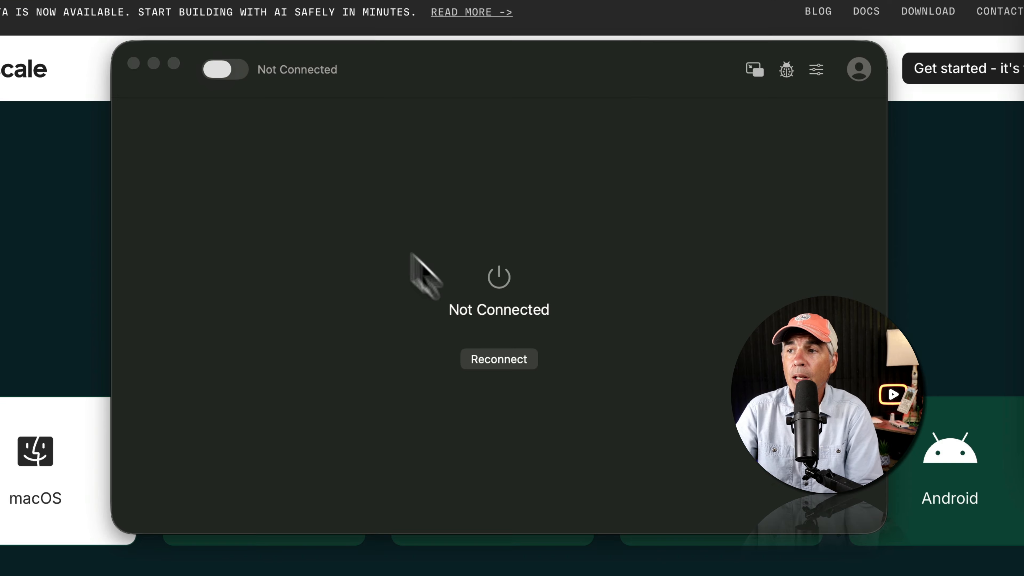
- Reconnect Tailscale, sign in with the Google account, and connect the M1-Max device to the tailnet
{"action": "left_click", "coordinate": [504, 360]}
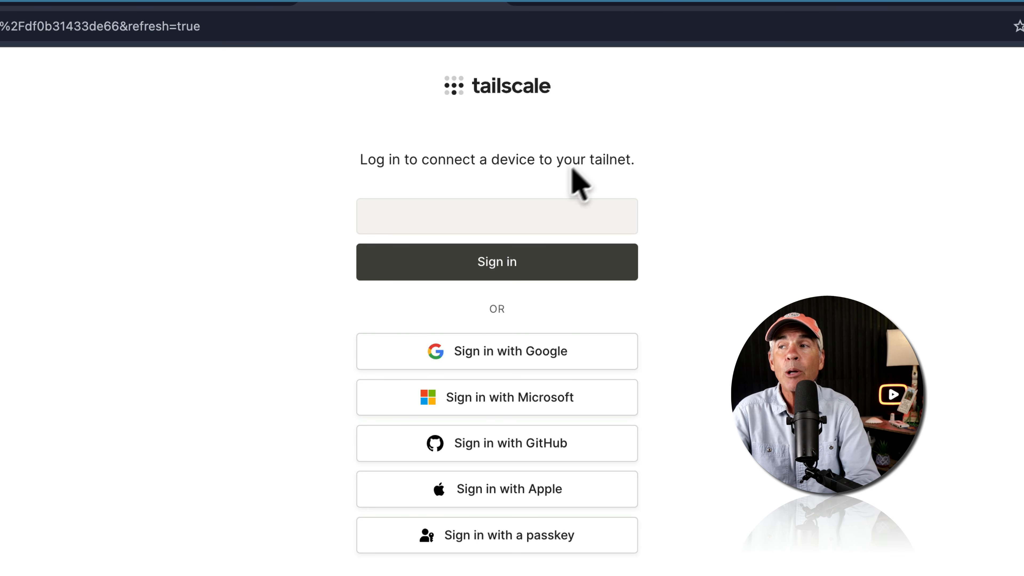
{"action": "left_click_drag", "start_coordinate": [591, 162], "coordinate": [650, 166]}
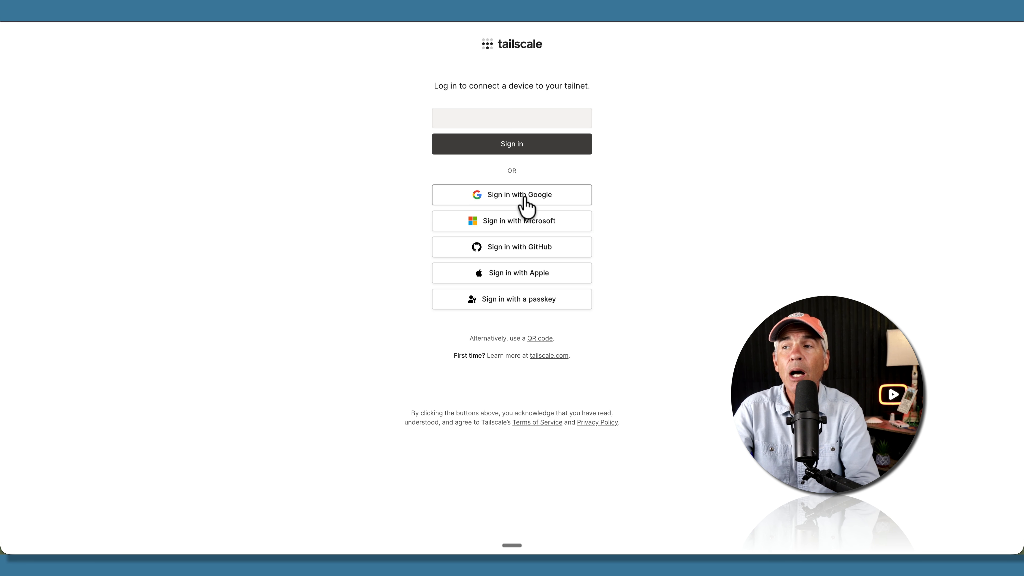
{"action": "left_click", "coordinate": [524, 197]}
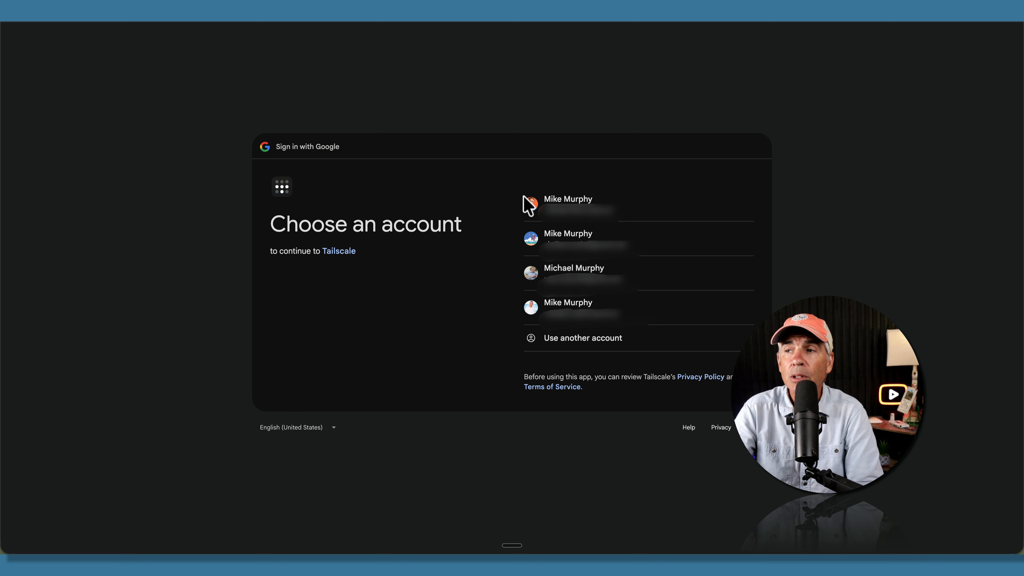
{"action": "left_click", "coordinate": [572, 218]}
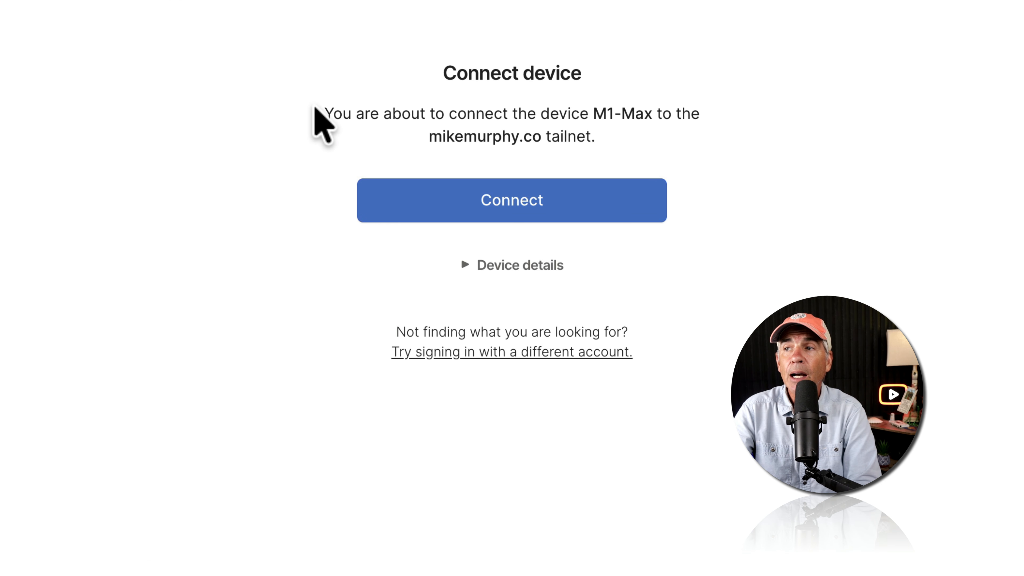
{"action": "left_click_drag", "start_coordinate": [416, 147], "coordinate": [700, 125]}
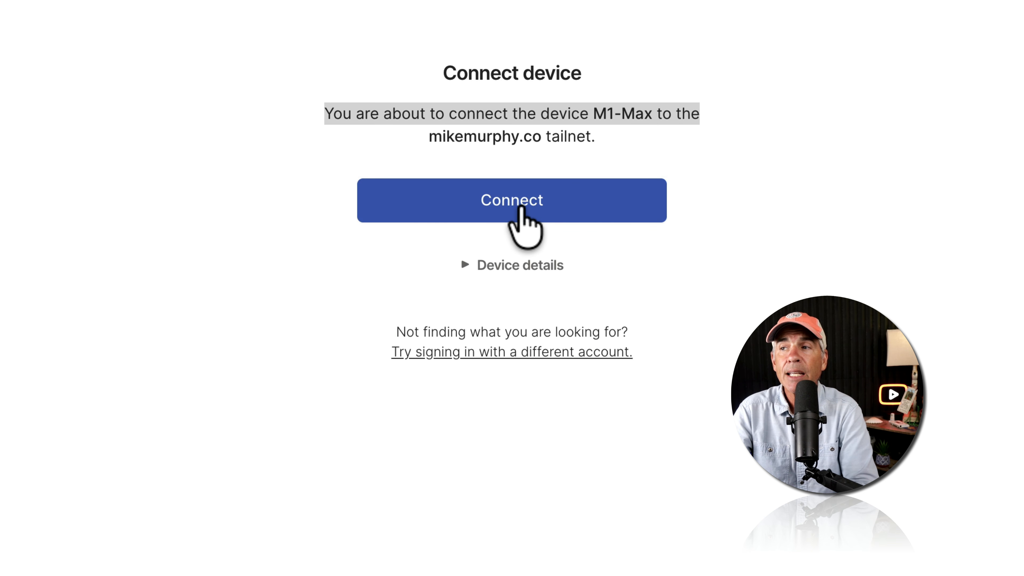
{"action": "left_click", "coordinate": [522, 208]}
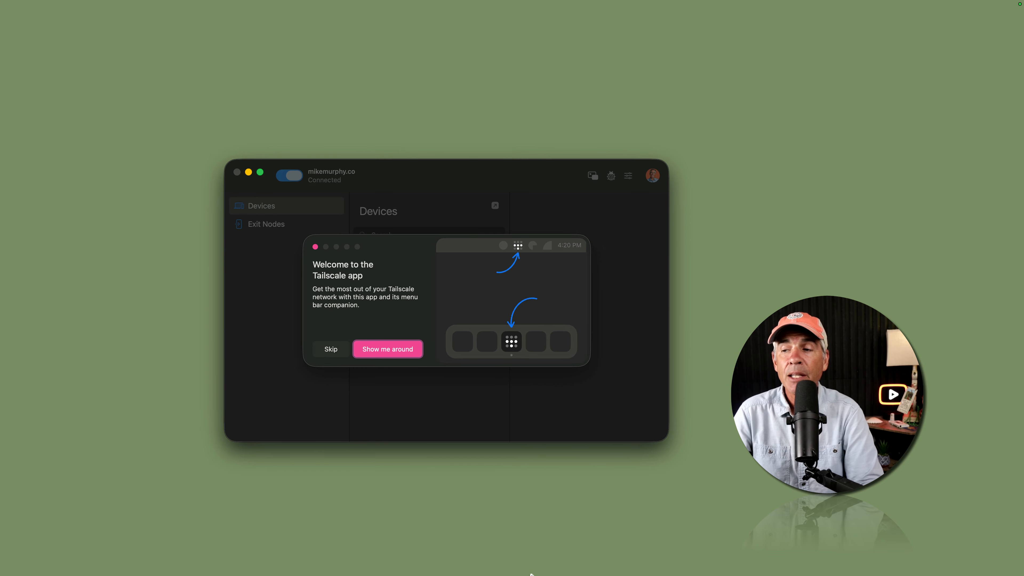
- Check the connection status, account and device entries in Tailscale's menu bar companion
{"action": "mouse_move", "coordinate": [533, 563]}
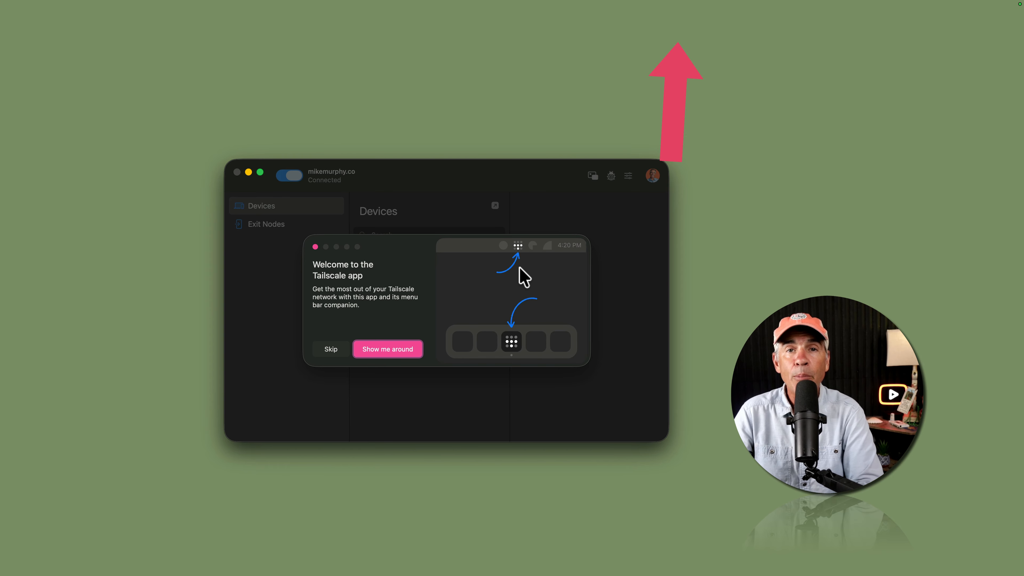
{"action": "mouse_move", "coordinate": [571, 3]}
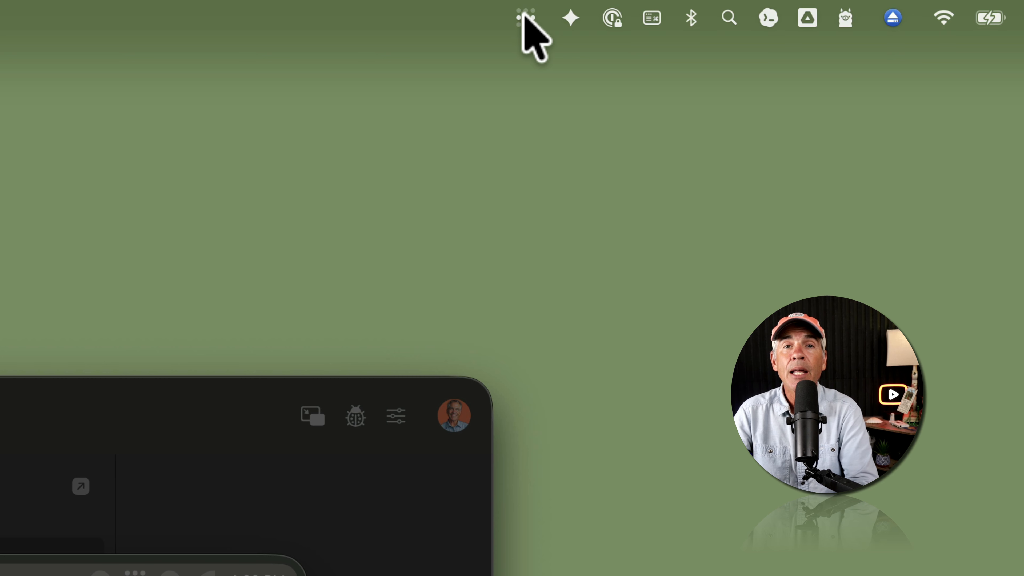
{"action": "left_click", "coordinate": [524, 17]}
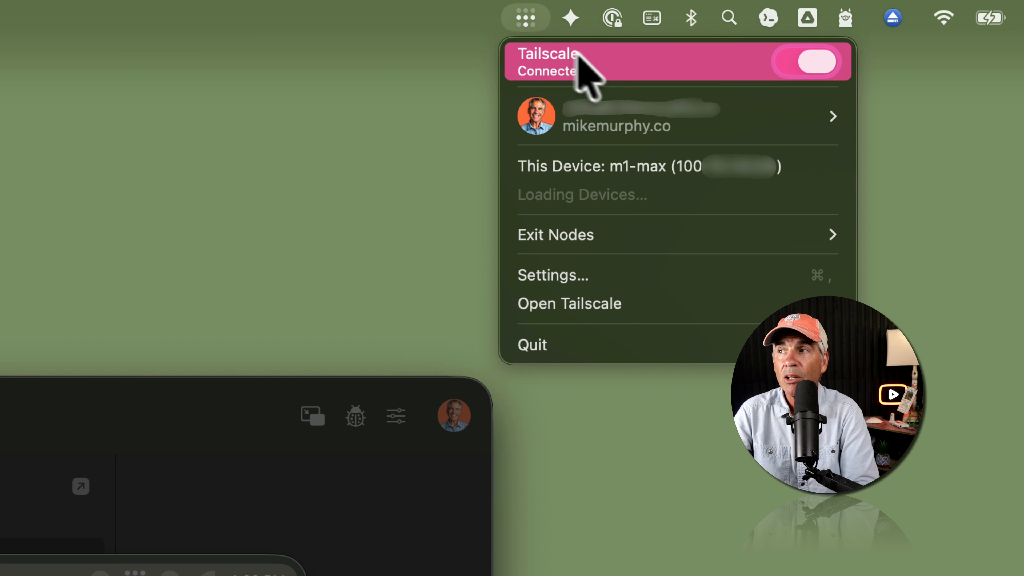
{"action": "mouse_move", "coordinate": [784, 117]}
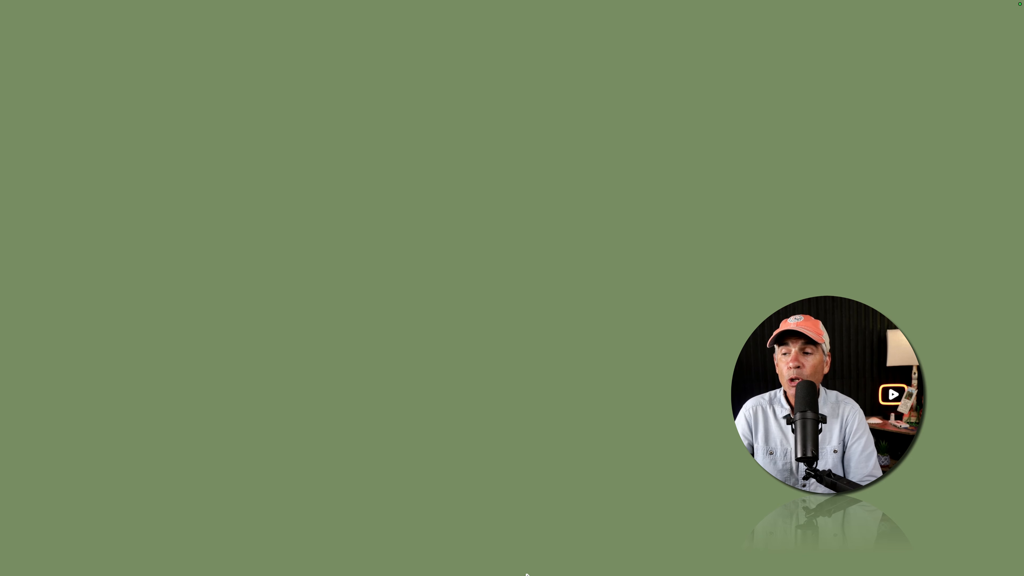
- Bring up the main Tailscale app window, first from the Dock and again through its menu bar companion
{"action": "mouse_move", "coordinate": [541, 557]}
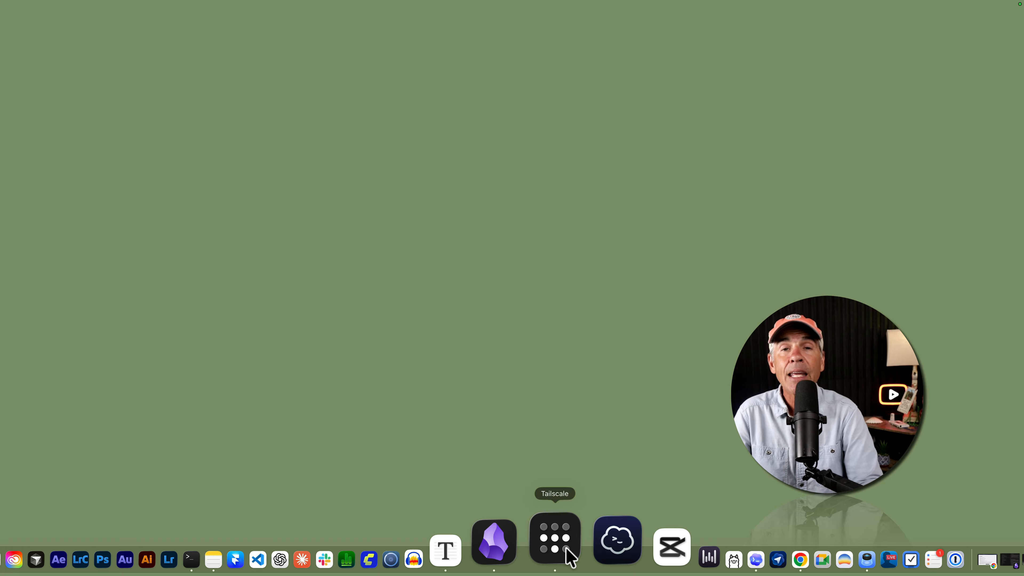
{"action": "left_click", "coordinate": [565, 548]}
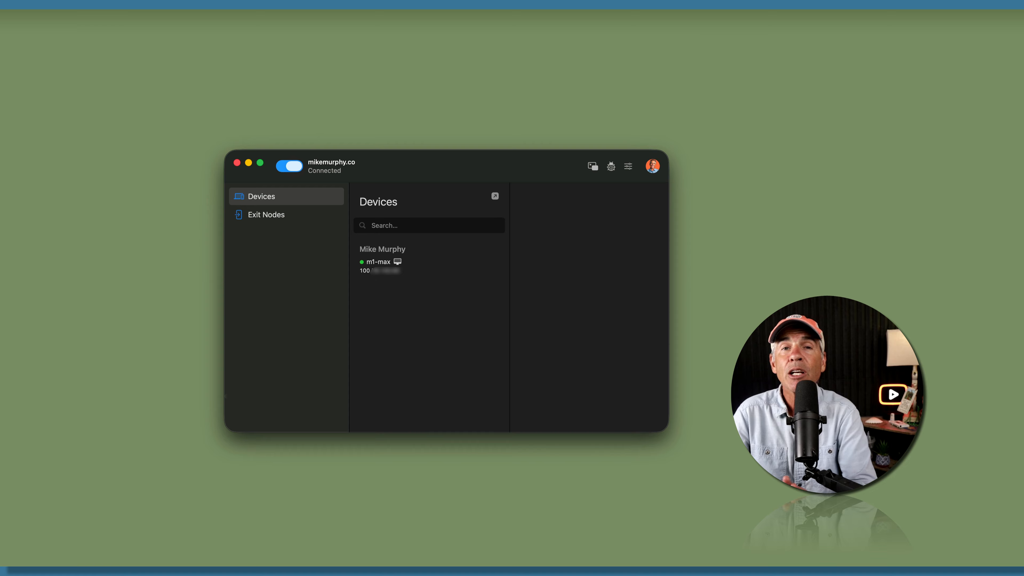
{"action": "left_click", "coordinate": [682, 2]}
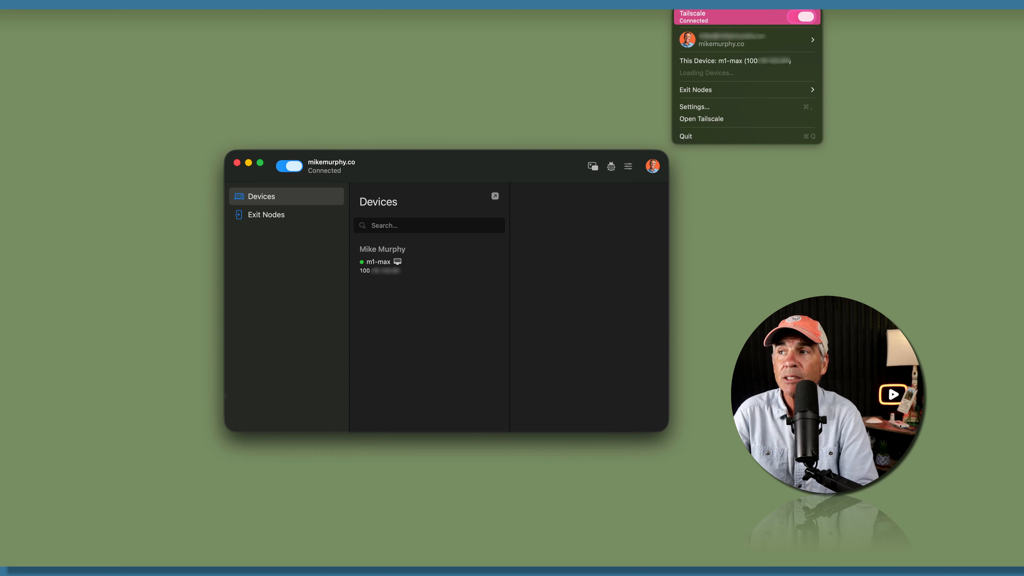
{"action": "left_click", "coordinate": [700, 119]}
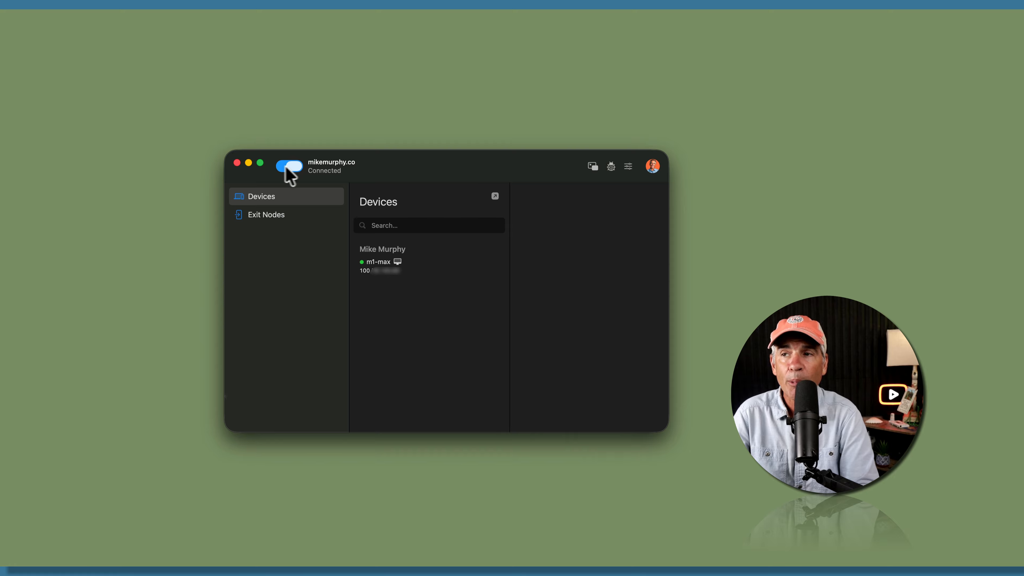
- Switch to Chrome and check the Machines list in the Tailscale admin console for the m1-max device
{"action": "mouse_move", "coordinate": [472, 565]}
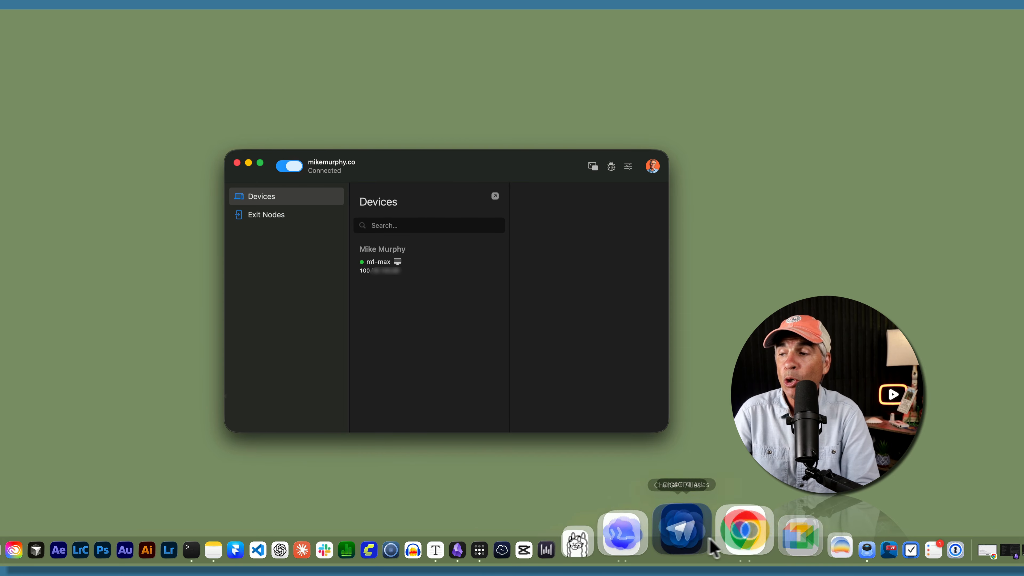
{"action": "left_click", "coordinate": [717, 531]}
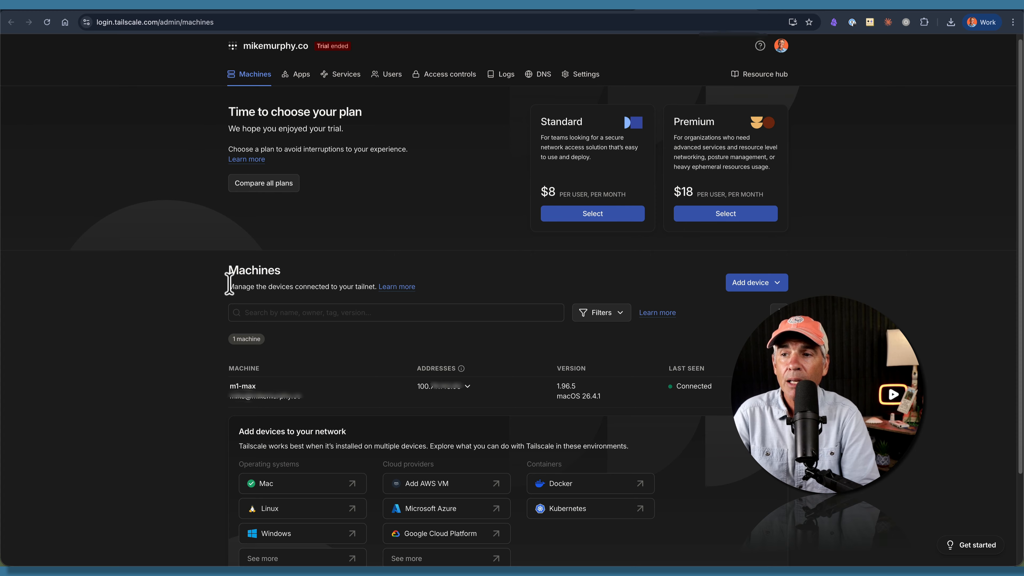
{"action": "left_click_drag", "start_coordinate": [226, 269], "coordinate": [296, 270]}
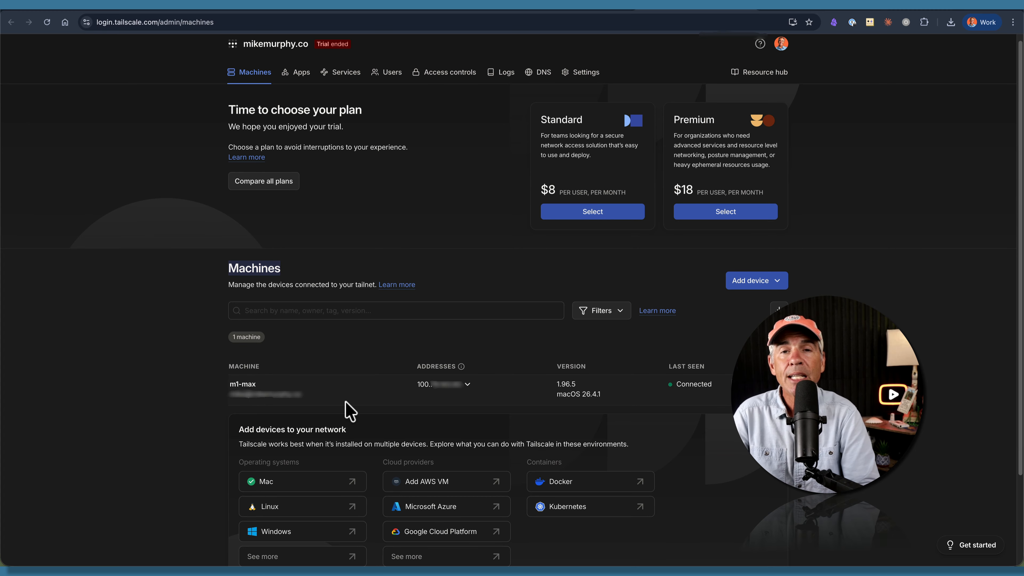
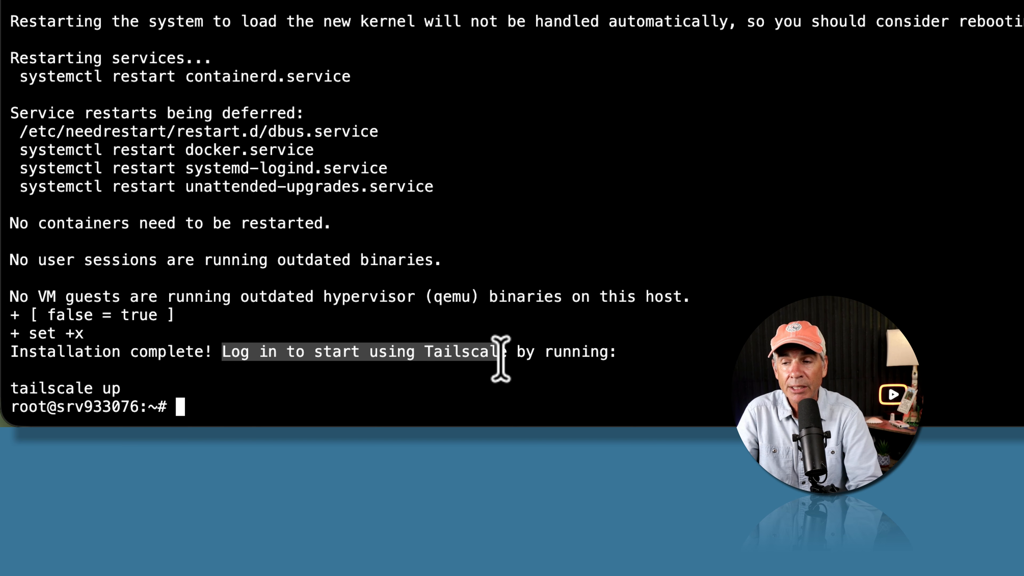
- Run "sudo tailscale up" as root in the server's terminal session to start the Tailscale login
{"action": "left_click", "coordinate": [649, 359]}
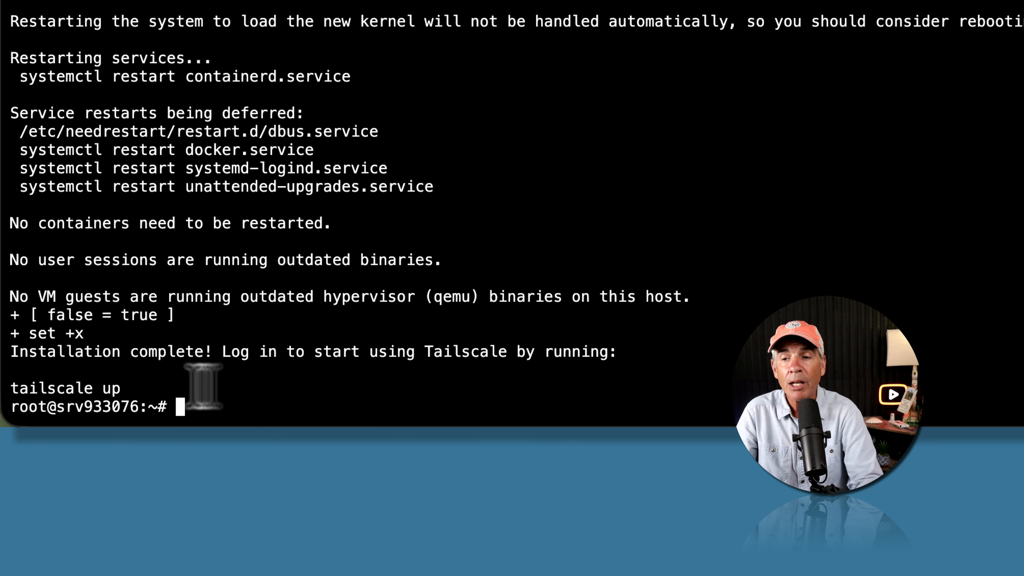
{"action": "left_click_drag", "start_coordinate": [130, 388], "coordinate": [11, 389]}
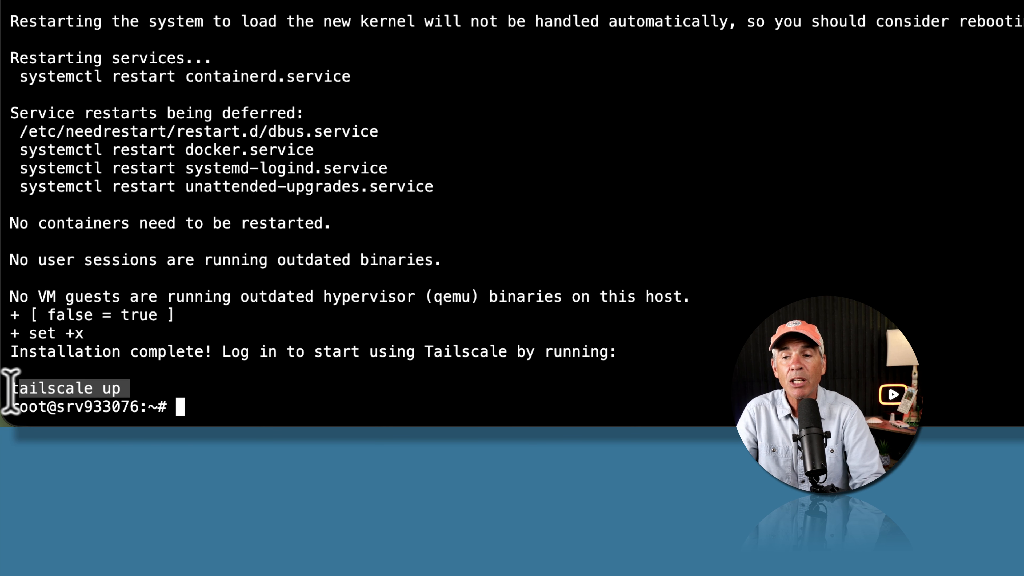
{"action": "left_click", "coordinate": [123, 390]}
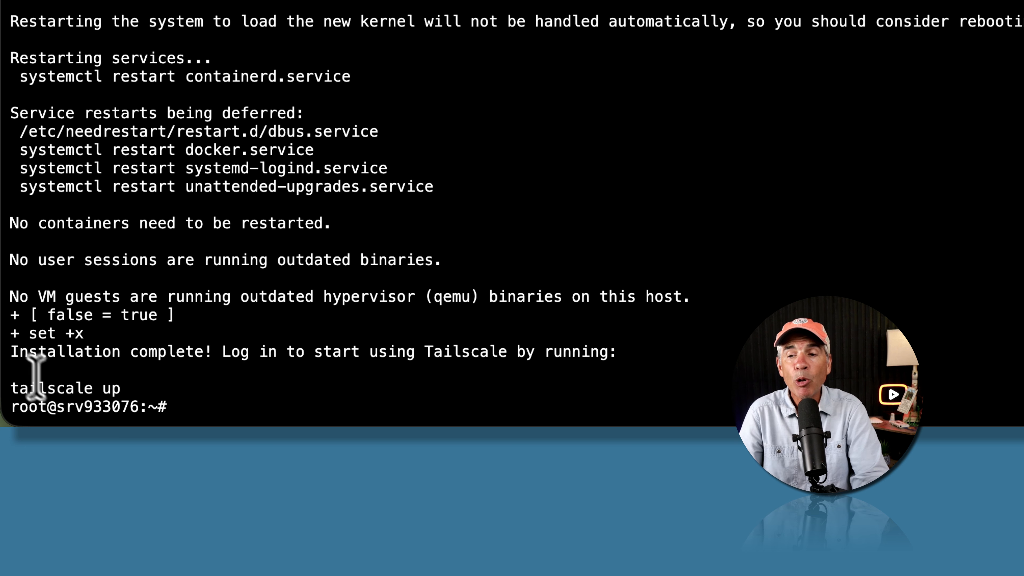
{"action": "left_click_drag", "start_coordinate": [11, 407], "coordinate": [169, 402]}
{"action": "left_click", "coordinate": [173, 404]}
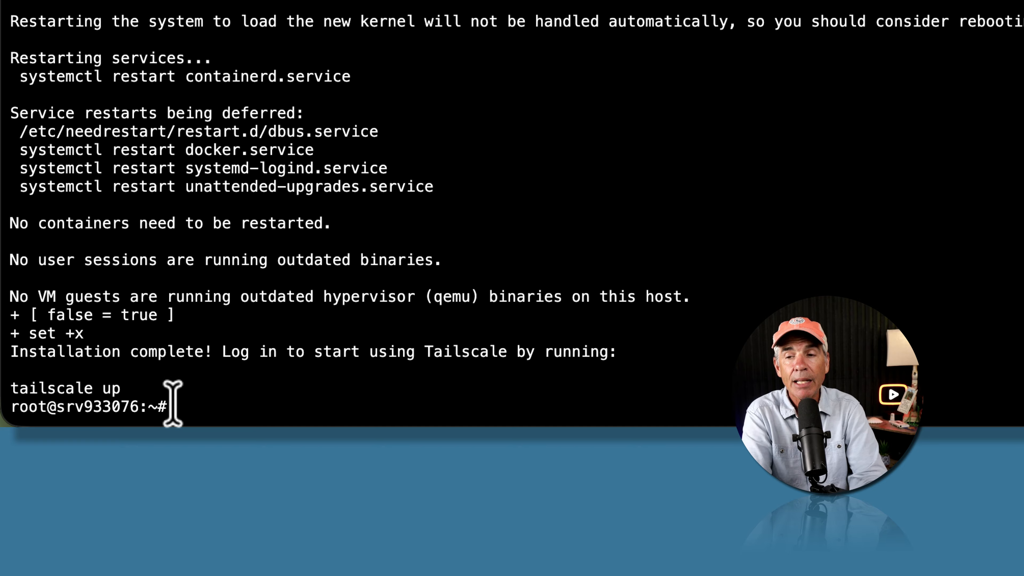
{"action": "type", "text": "sudo"}
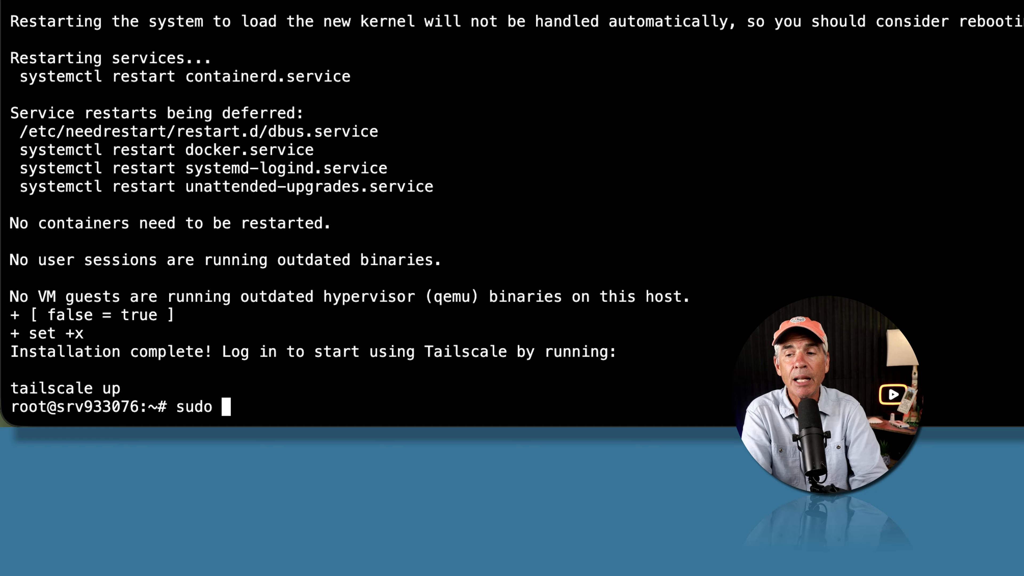
{"action": "type", "text": " tailsc"}
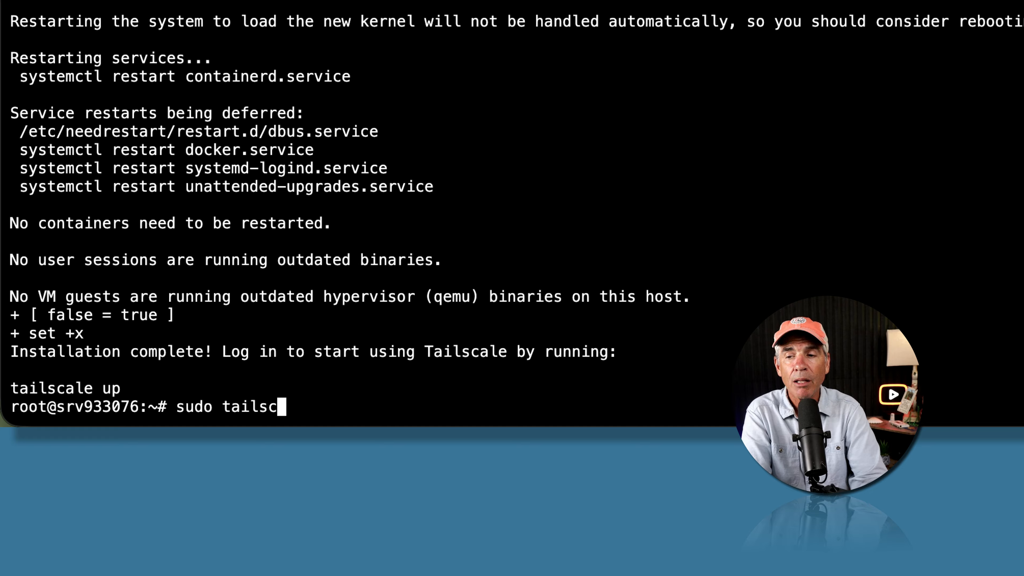
{"action": "type", "text": "ale up"}
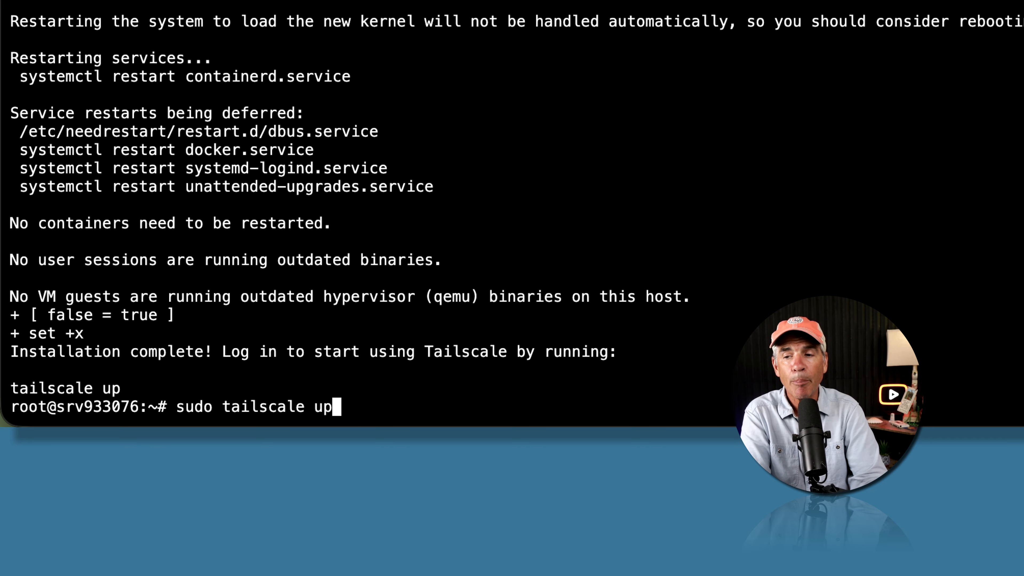
{"action": "key", "text": "Return"}
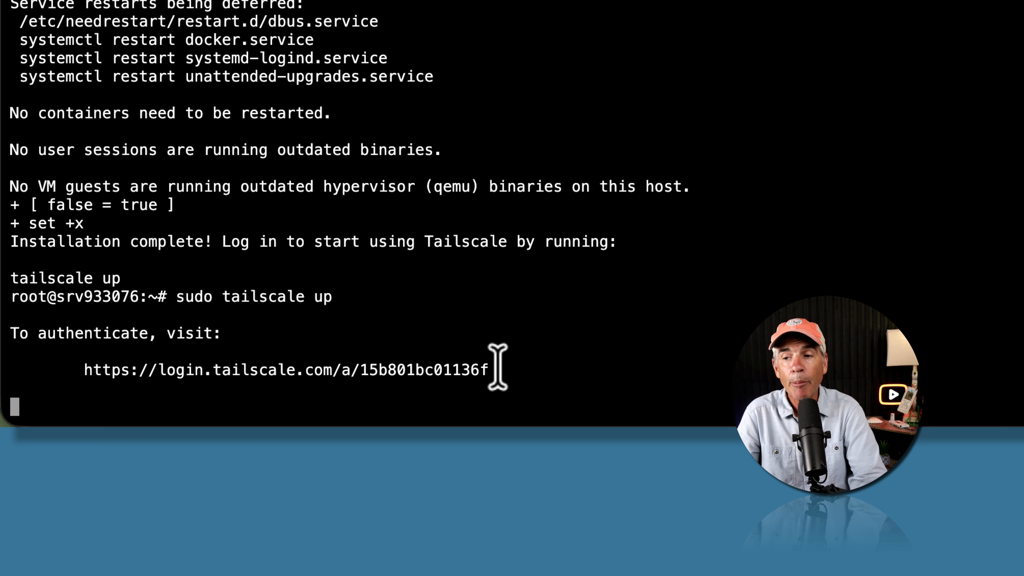
- Copy the one-time Tailscale authentication link from the terminal output and open it in the browser
{"action": "left_click_drag", "start_coordinate": [500, 368], "coordinate": [82, 367]}
{"action": "key", "text": "super+c"}
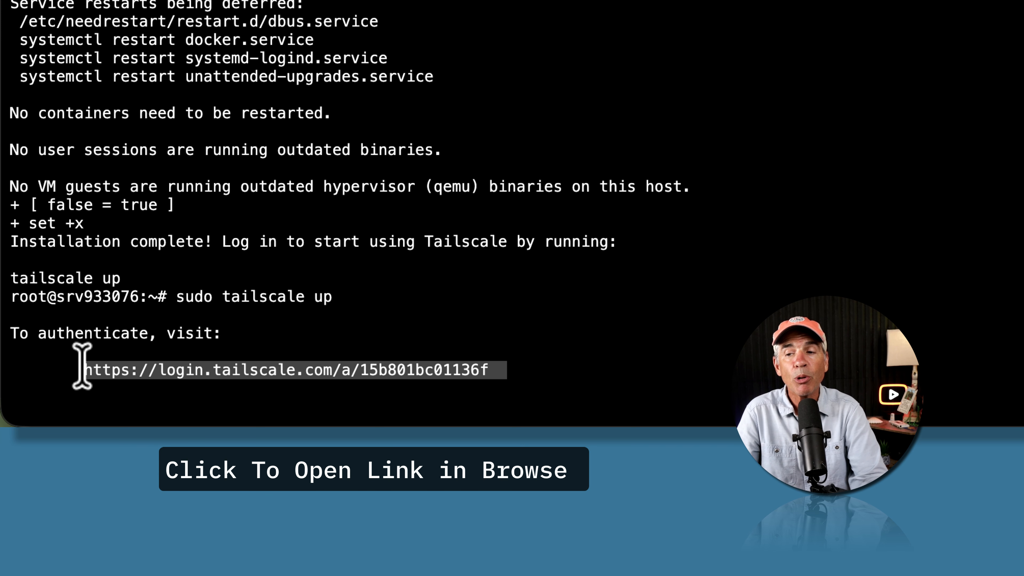
{"action": "left_click", "coordinate": [121, 374], "text": "super"}
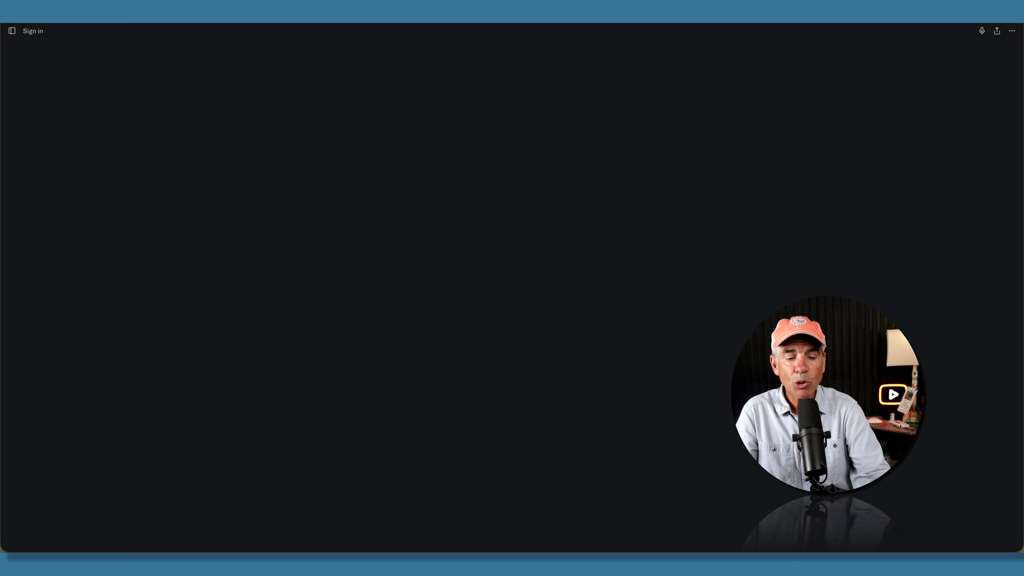
{"action": "key", "text": "super+v"}
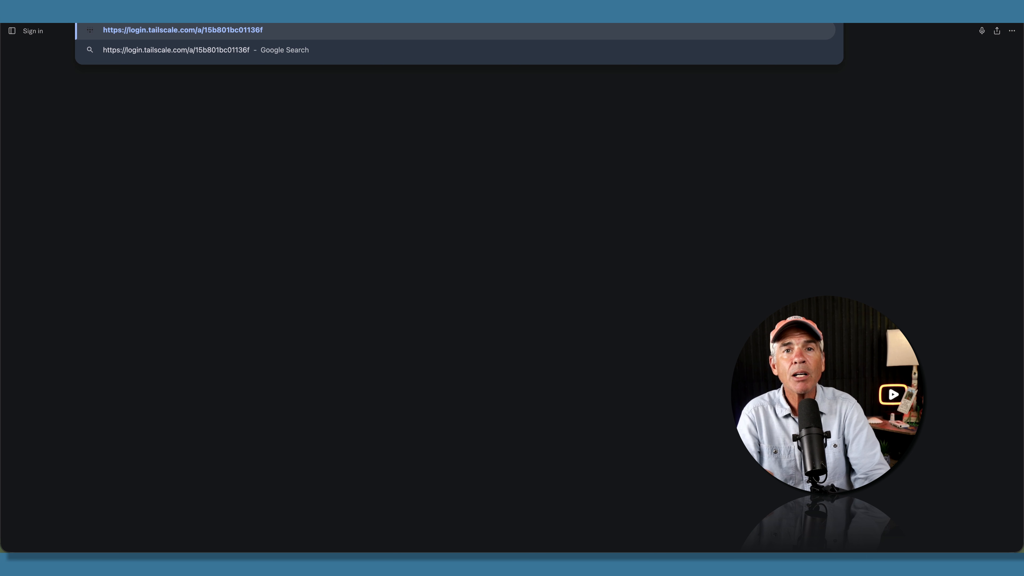
{"action": "key", "text": "Return"}
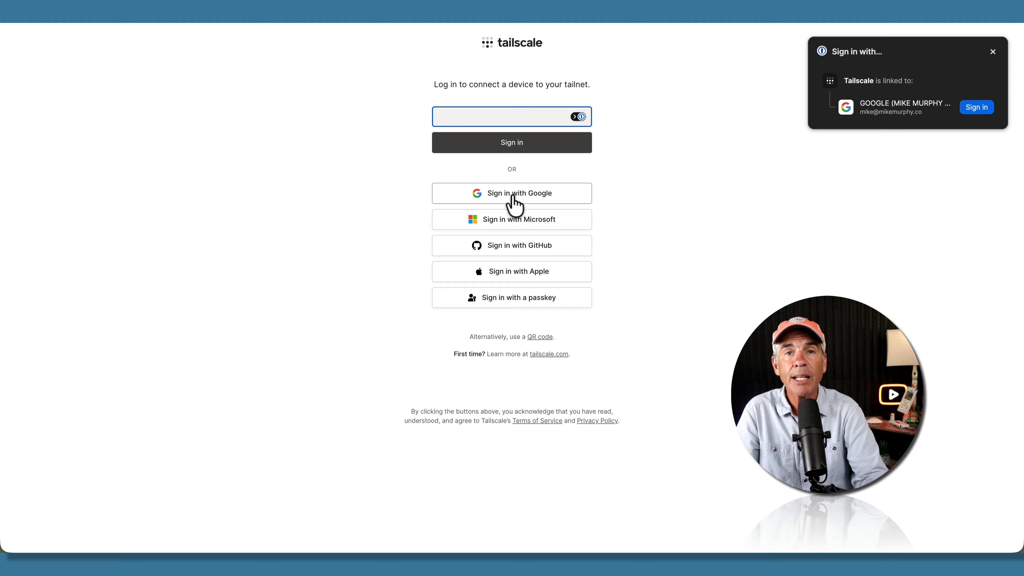
- Connect the srv933076 server to the tailnet with the Google account and check the authentication result in the terminal
{"action": "left_click", "coordinate": [587, 199]}
{"action": "left_click", "coordinate": [578, 208]}
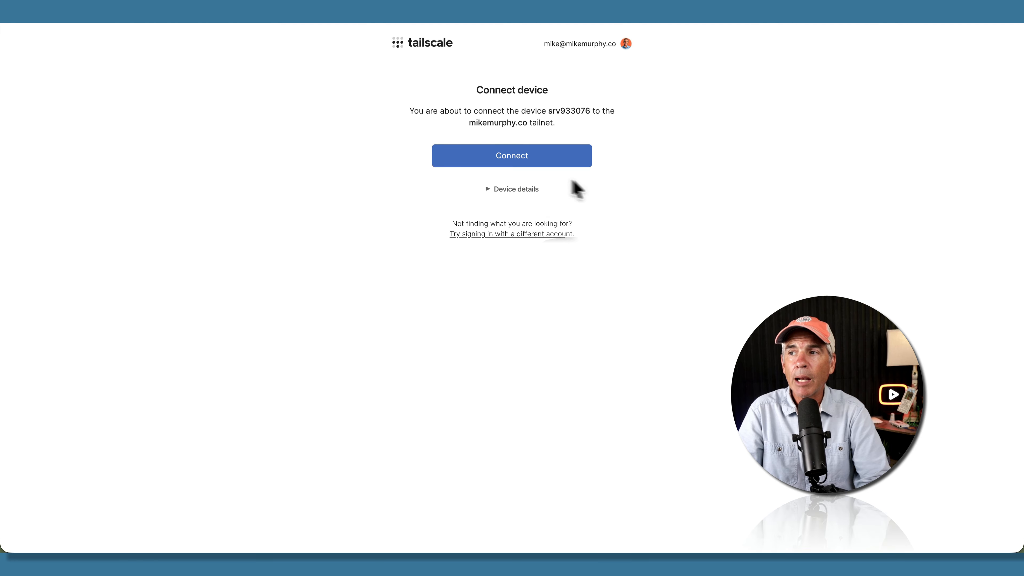
{"action": "left_click", "coordinate": [520, 162]}
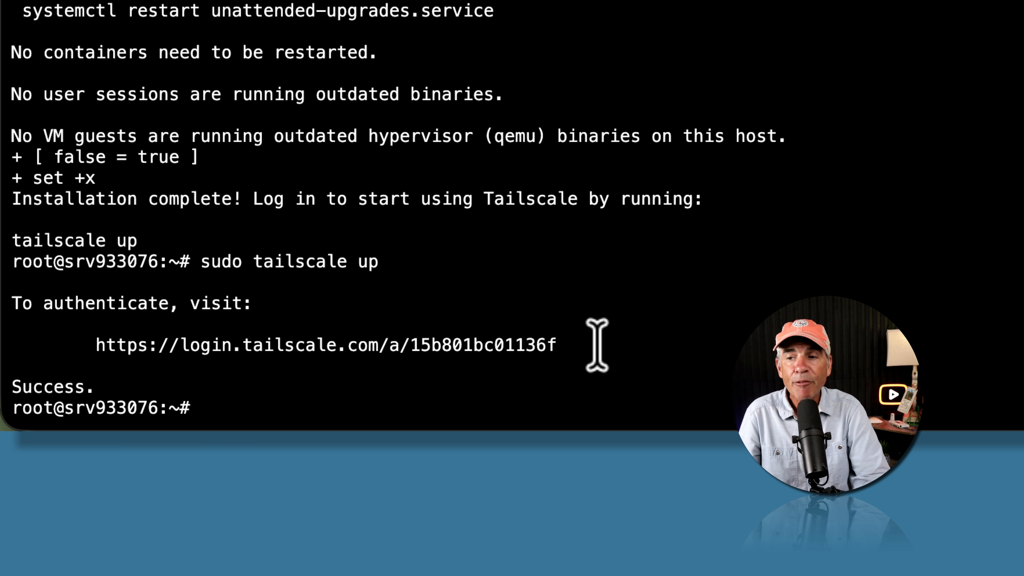
{"action": "left_click_drag", "start_coordinate": [598, 345], "coordinate": [105, 342]}
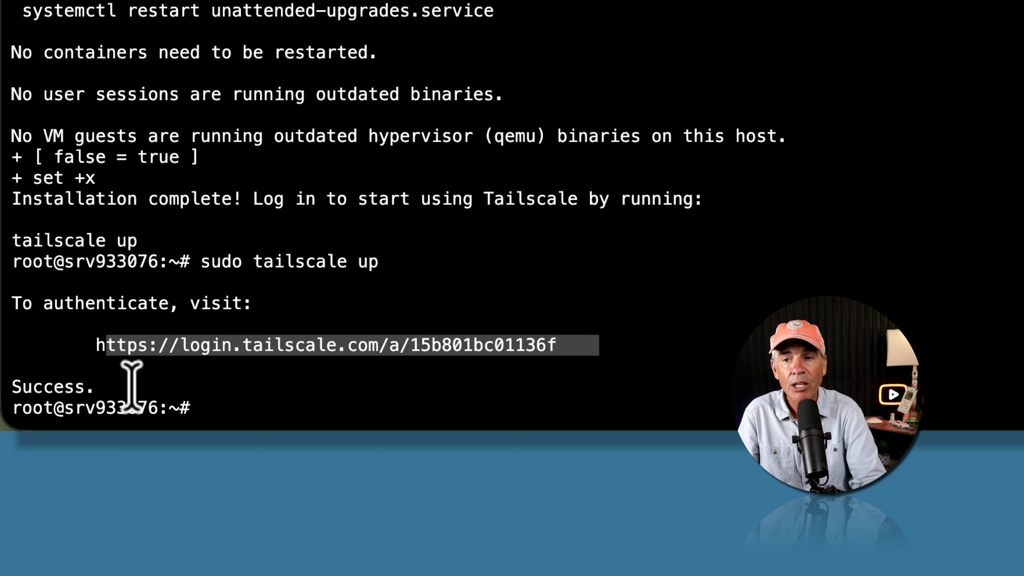
{"action": "left_click_drag", "start_coordinate": [130, 384], "coordinate": [13, 383]}
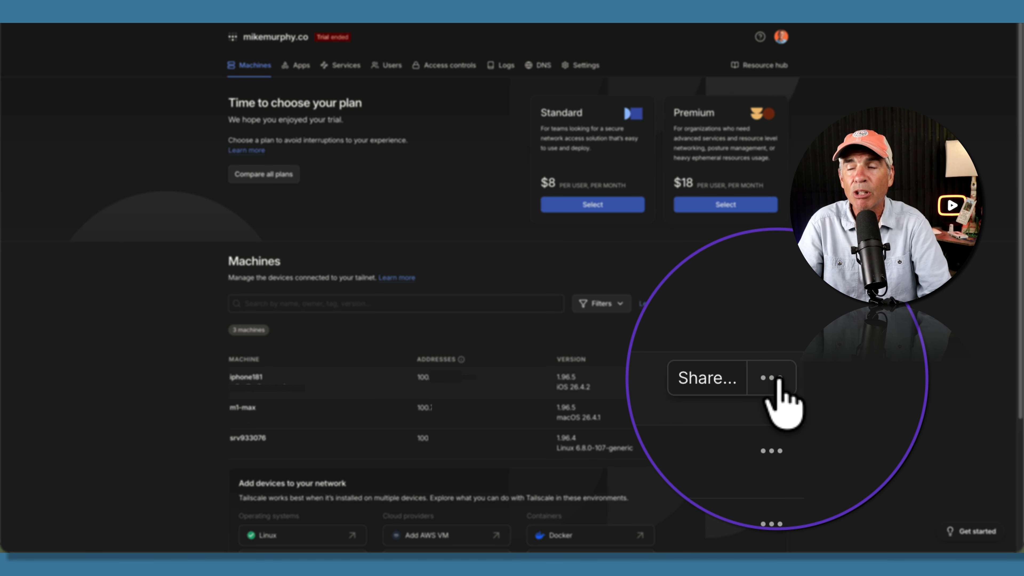
- Turn off hostname auto-generation for the iphone181 machine and rename it to the owner's first name followed by "-iphone-17"
{"action": "left_click", "coordinate": [775, 378]}
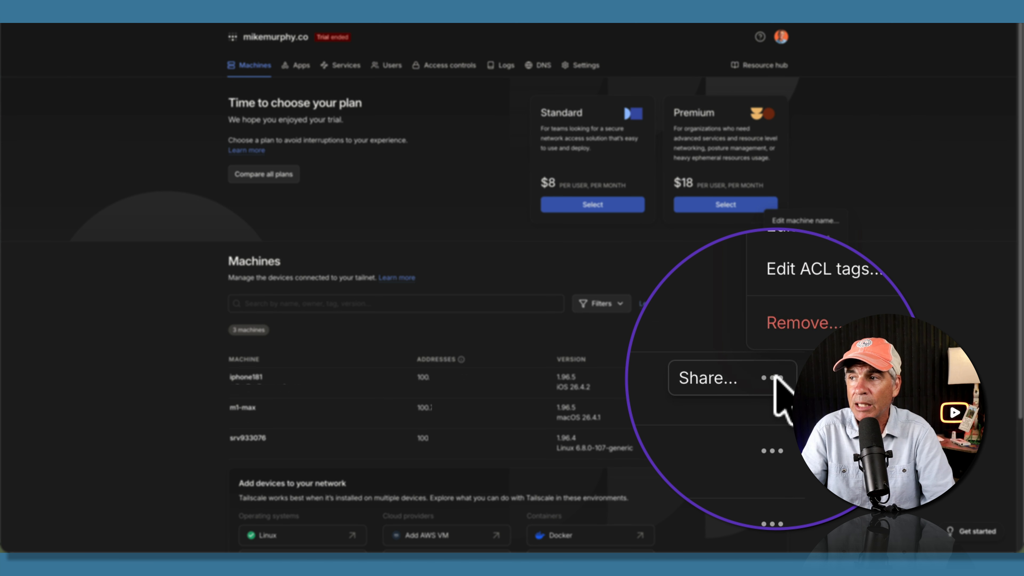
{"action": "left_click", "coordinate": [815, 219]}
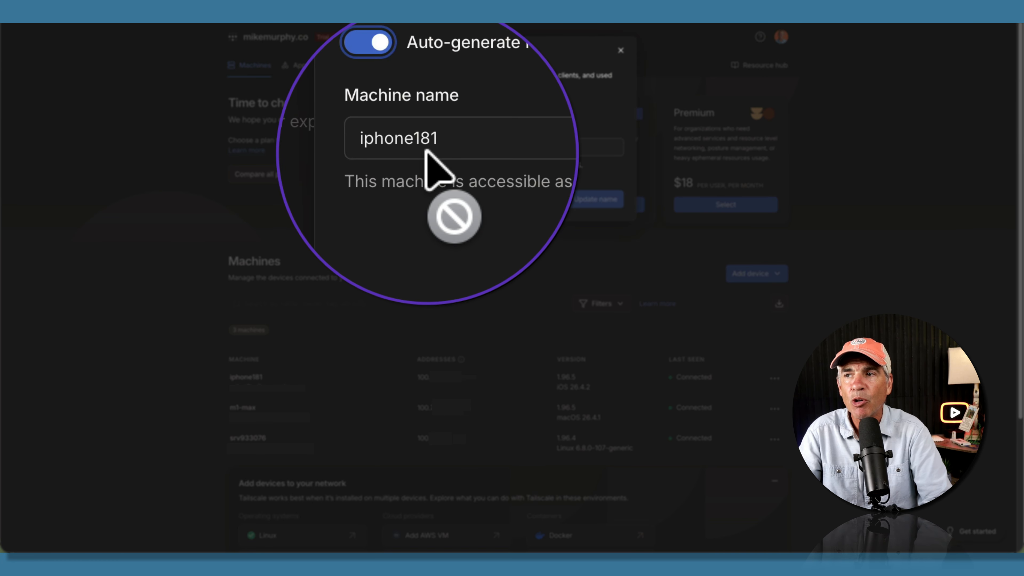
{"action": "left_click", "coordinate": [403, 129]}
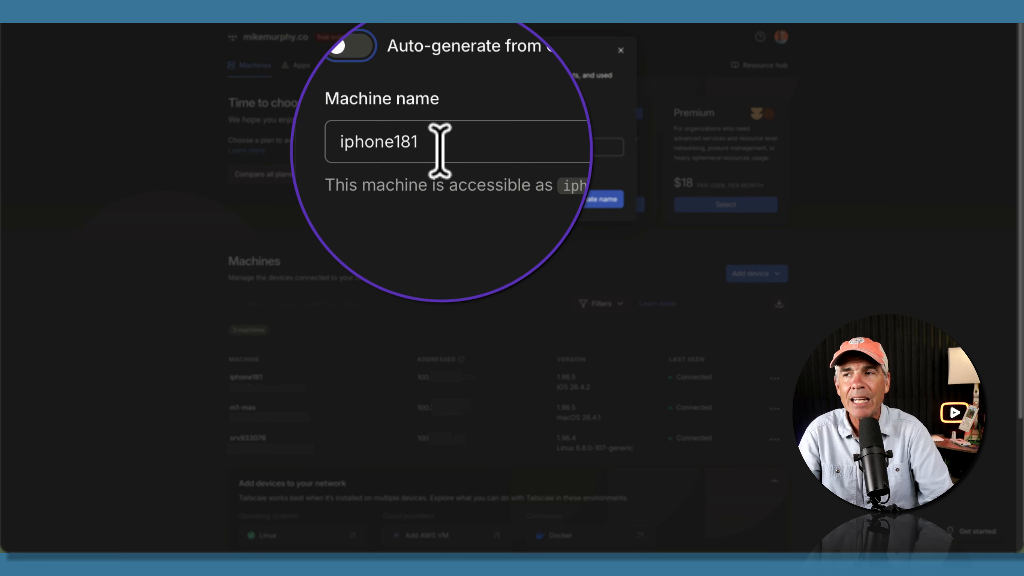
{"action": "double_click", "coordinate": [441, 152]}
{"action": "type", "text": "m"}
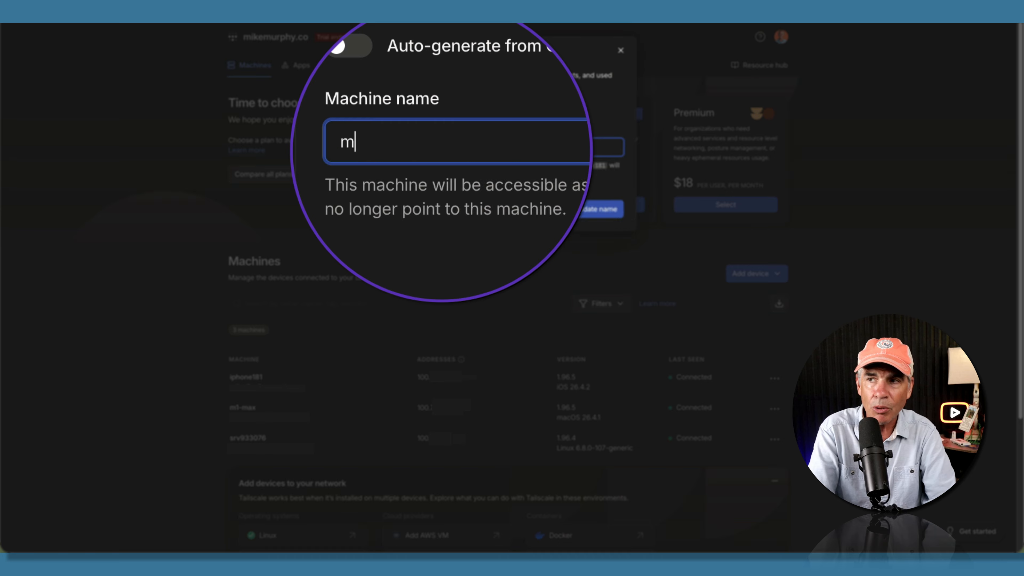
{"action": "type", "text": "ike-i"}
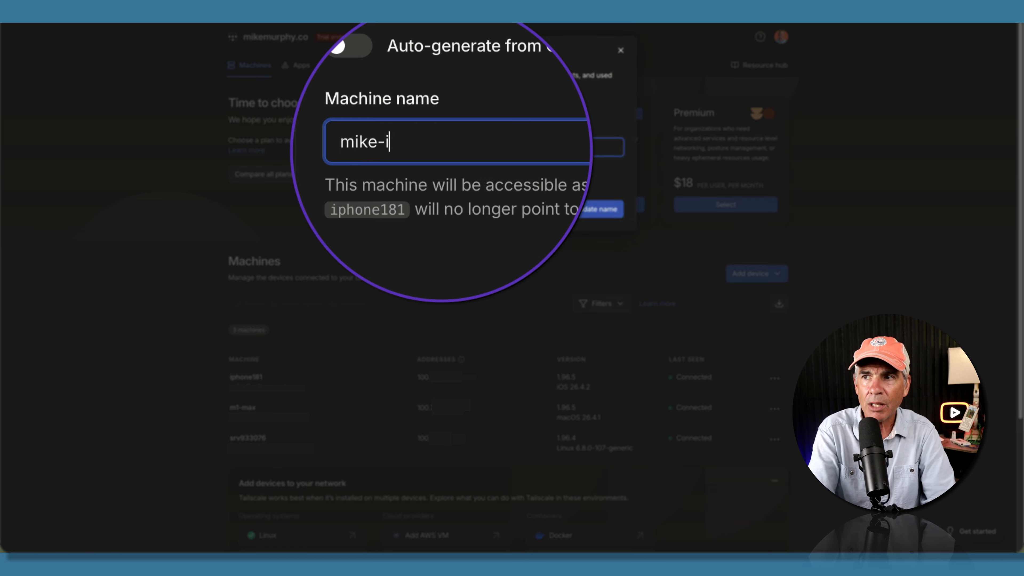
{"action": "type", "text": "phone-"}
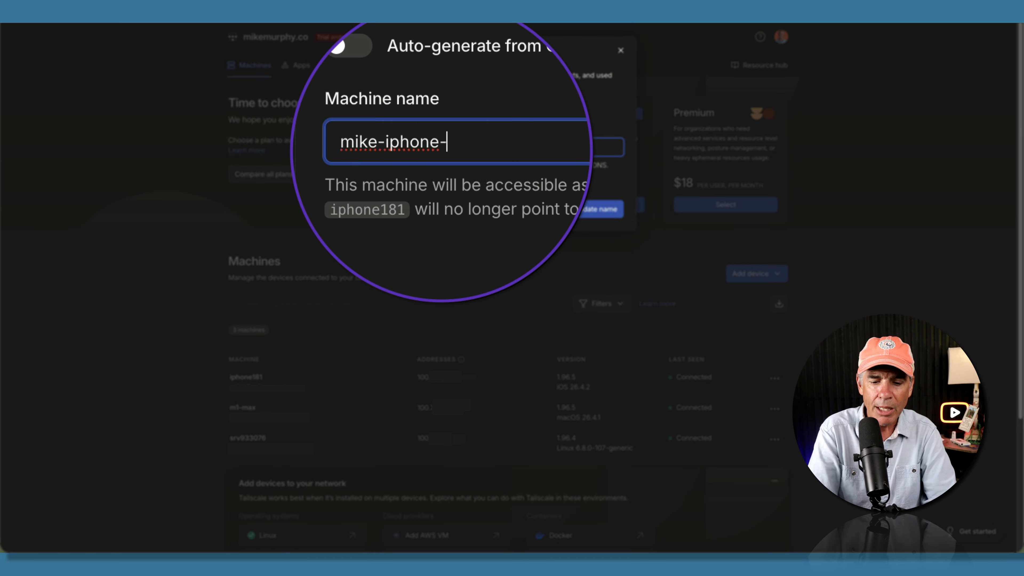
{"action": "type", "text": "17"}
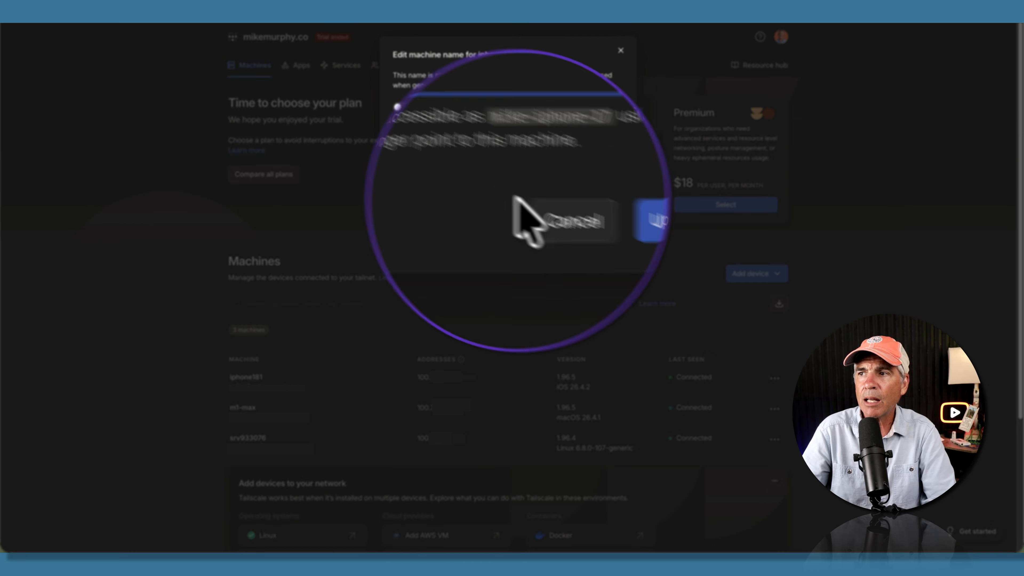
{"action": "left_click", "coordinate": [597, 207]}
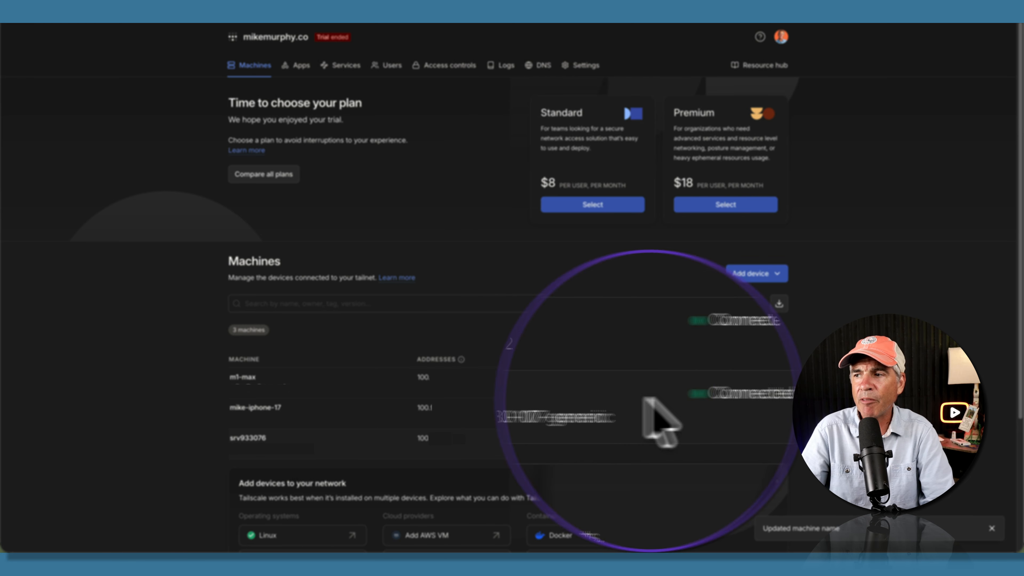
- Turn off hostname auto-generation for the srv933076 machine and rename it hostinger-vps
{"action": "left_click", "coordinate": [776, 408]}
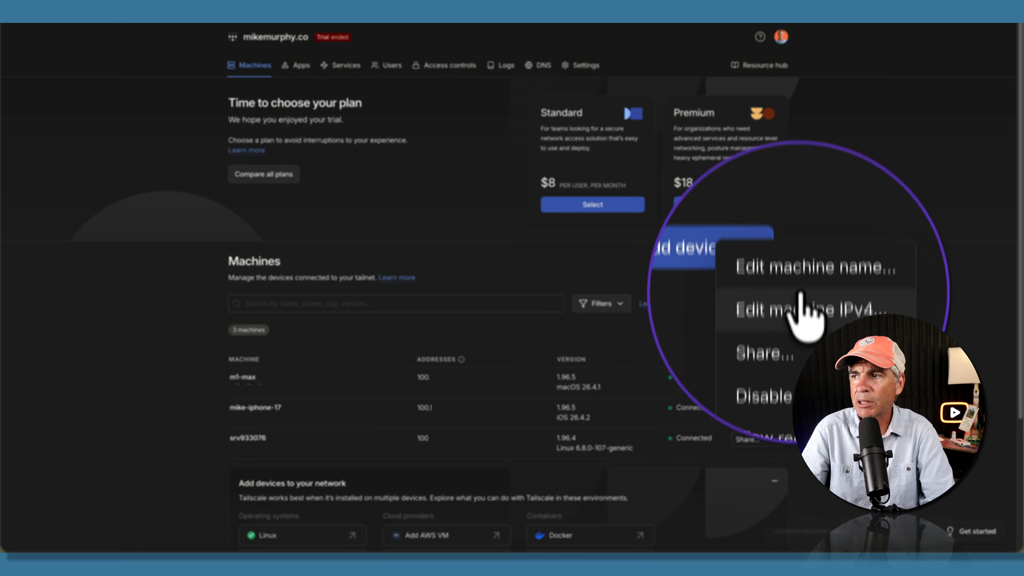
{"action": "left_click", "coordinate": [763, 278]}
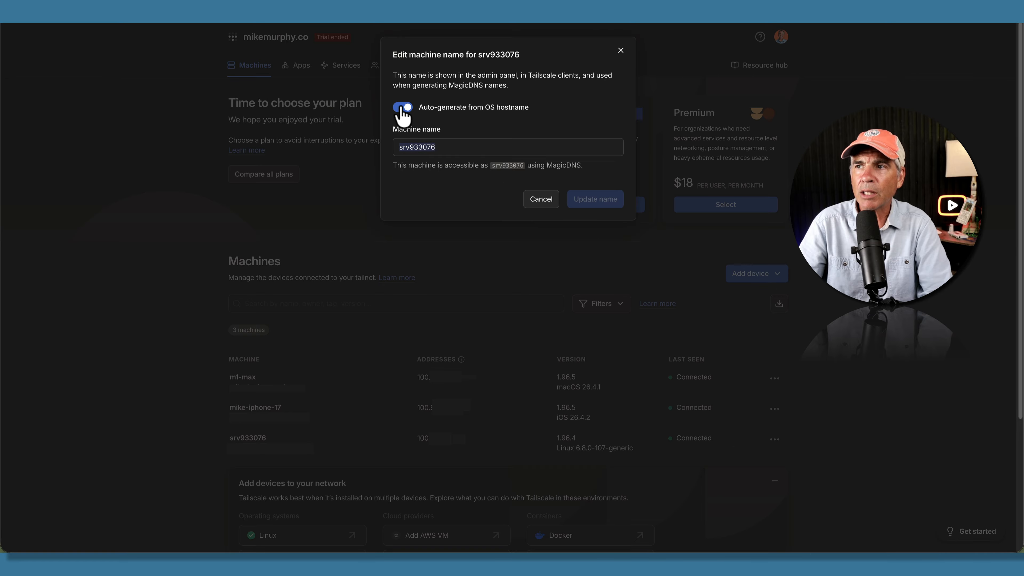
{"action": "left_click", "coordinate": [403, 108]}
{"action": "left_click", "coordinate": [424, 148]}
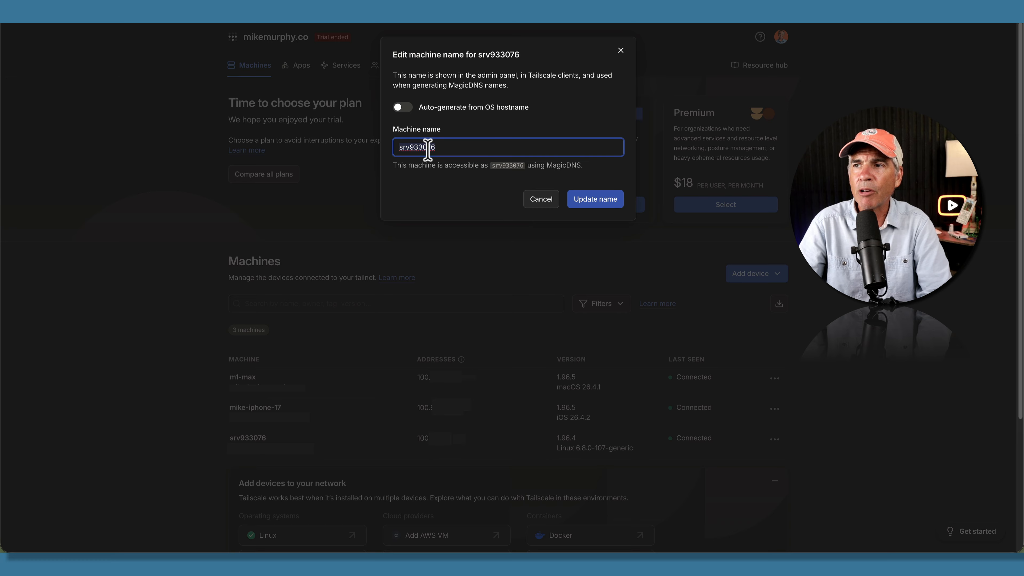
{"action": "type", "text": "hostinger"}
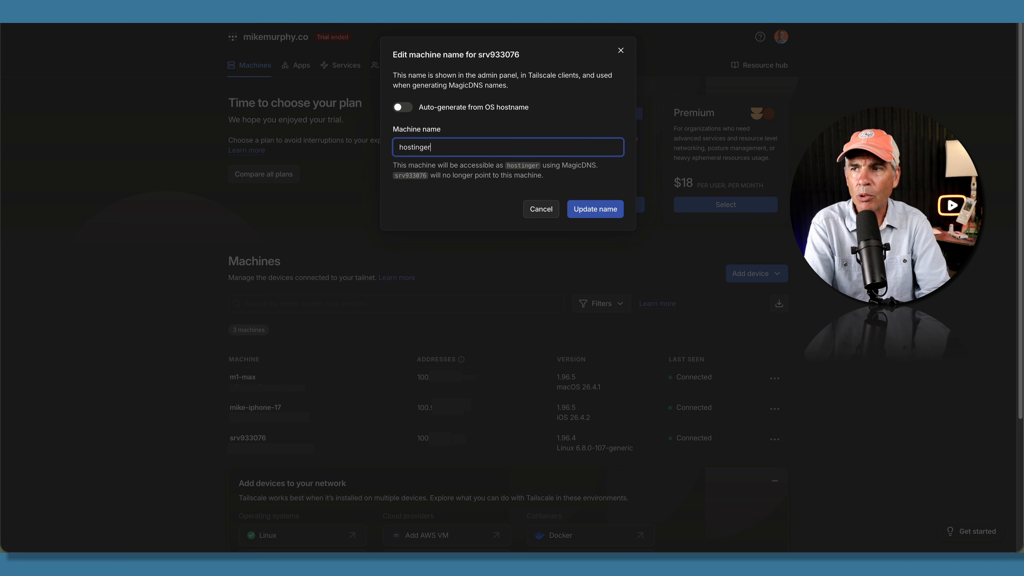
{"action": "type", "text": "-vps"}
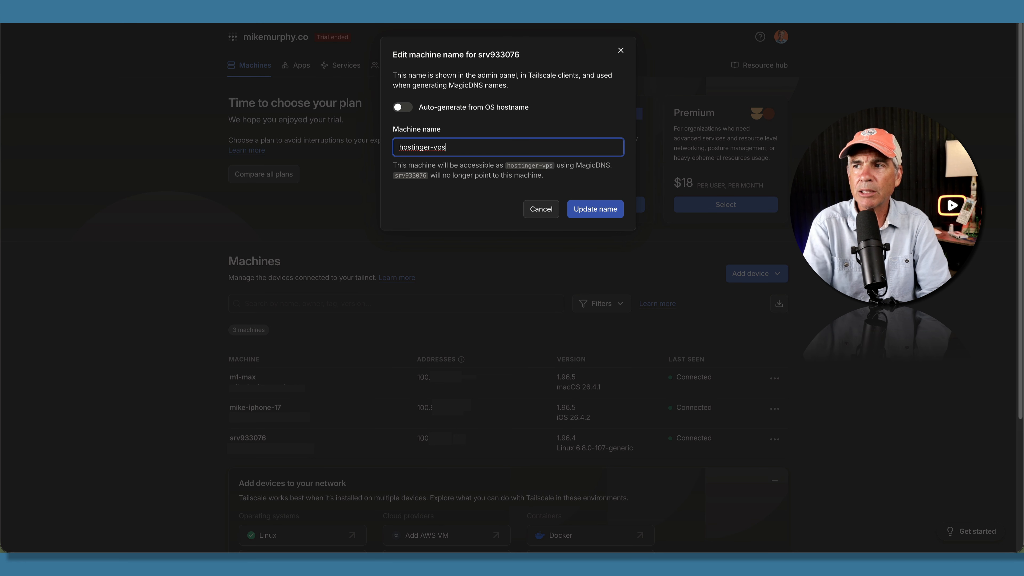
{"action": "left_click", "coordinate": [599, 210]}
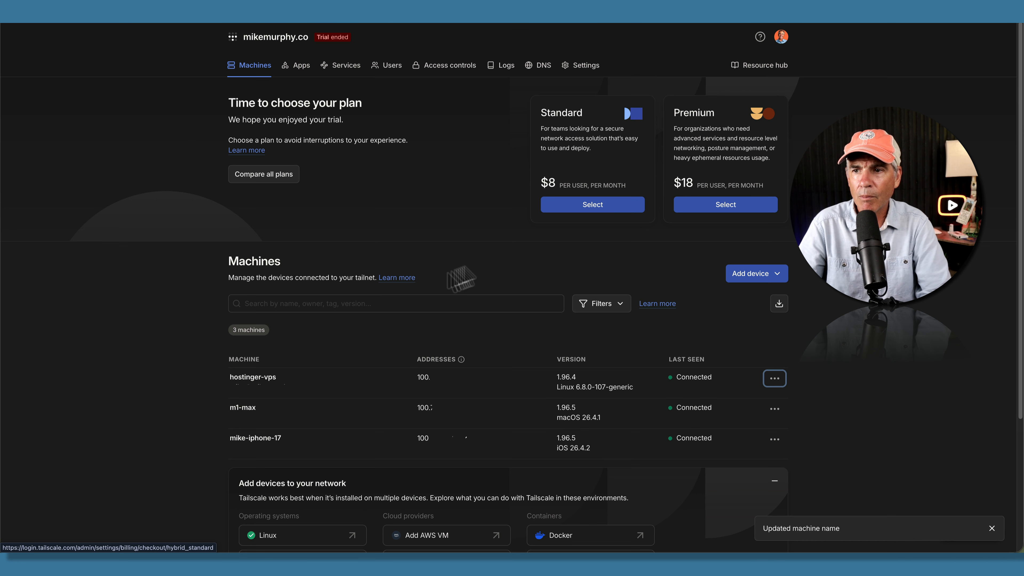
- Turn off hostname auto-generation for the m1-max machine and rename it to the owner's first name followed by "-mb-pro"
{"action": "left_click", "coordinate": [776, 408]}
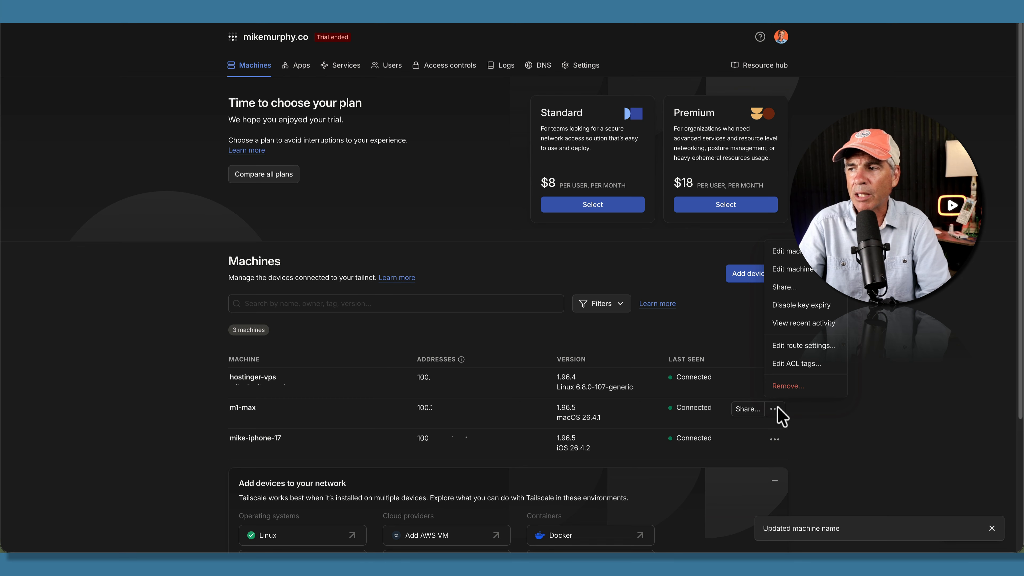
{"action": "left_click", "coordinate": [792, 252]}
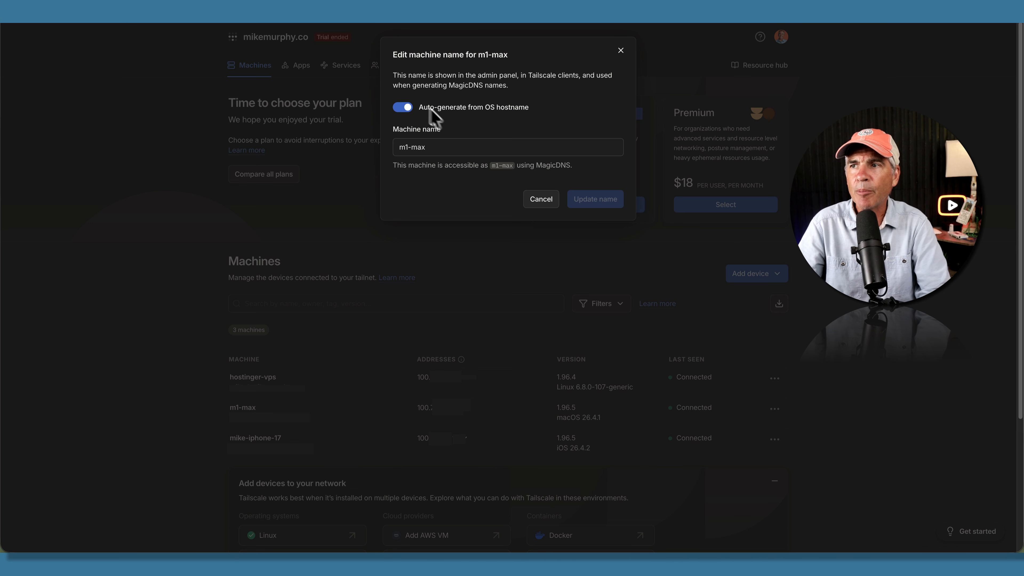
{"action": "left_click", "coordinate": [402, 108]}
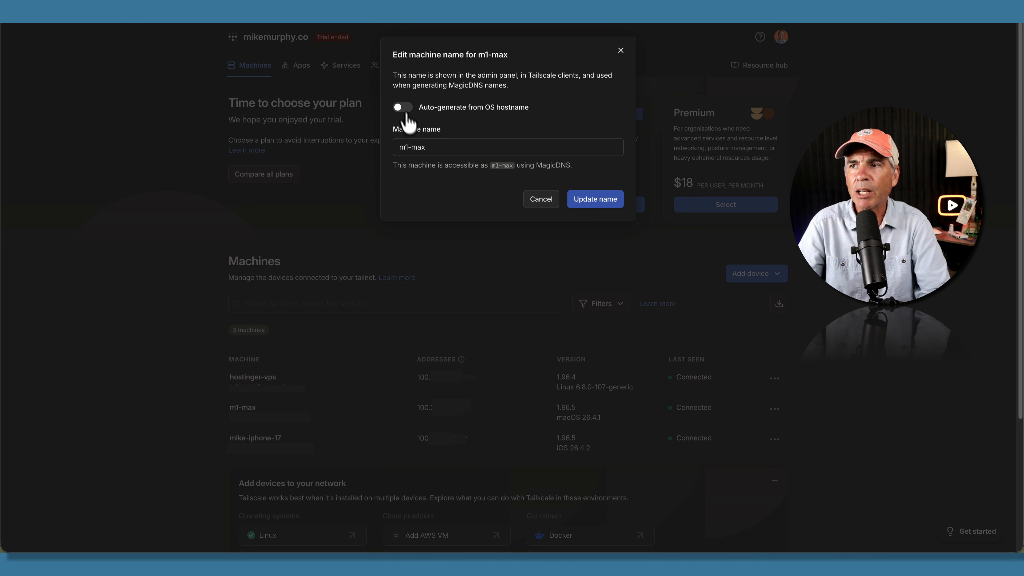
{"action": "triple_click", "coordinate": [423, 148]}
{"action": "type", "text": "mike"}
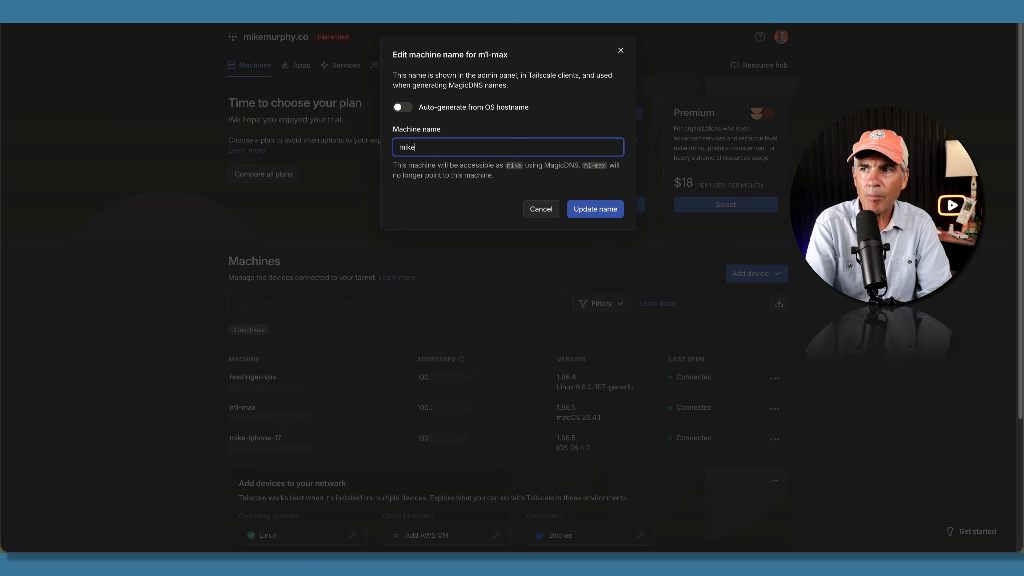
{"action": "type", "text": "-"}
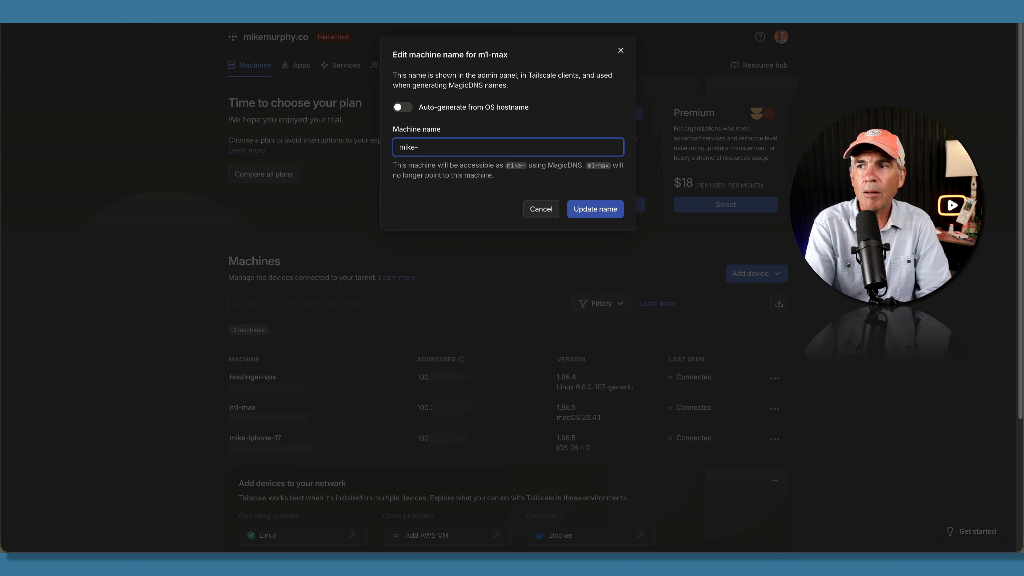
{"action": "type", "text": "mb-"}
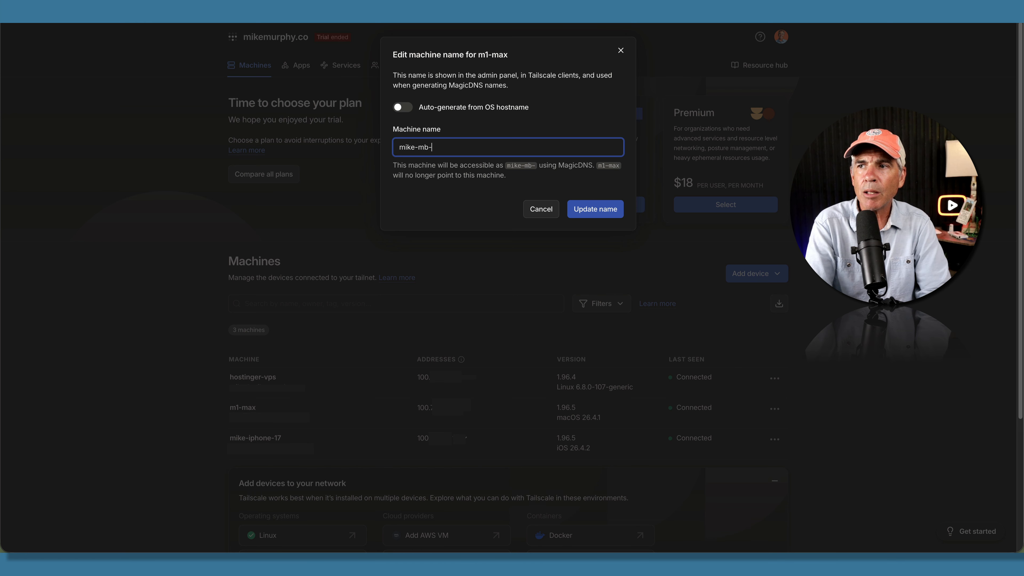
{"action": "type", "text": "pro"}
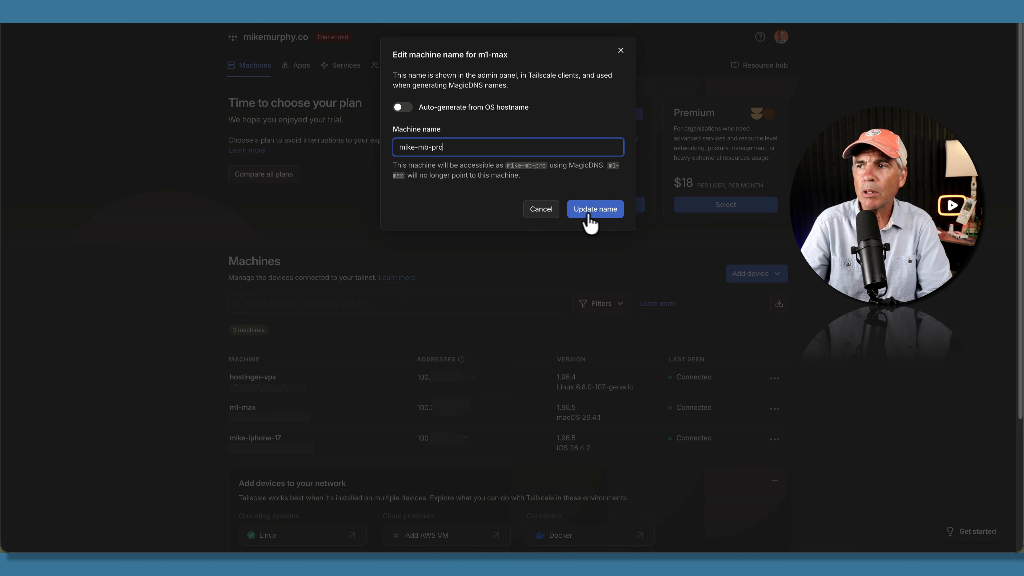
{"action": "left_click", "coordinate": [588, 217]}
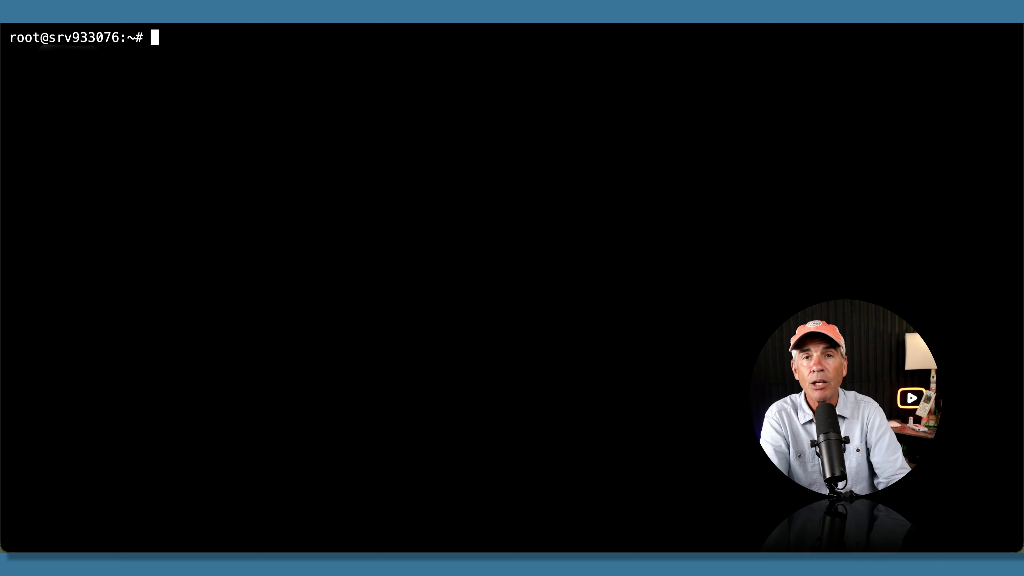
- Switch to the server's terminal, run sudo tailscale status and highlight the listed tailnet machines
{"action": "type", "text": "sudo"}
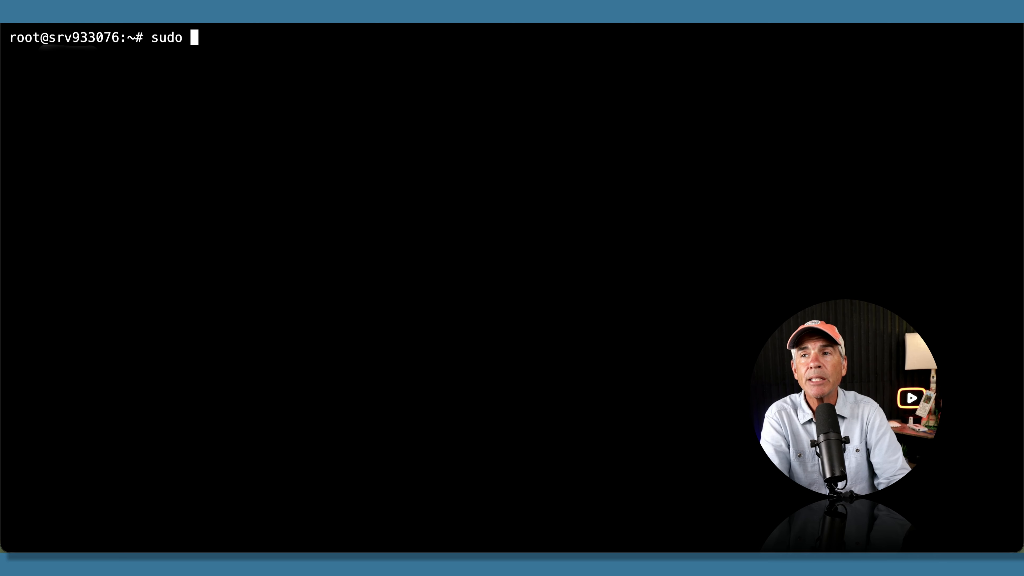
{"action": "type", "text": " tailscale"}
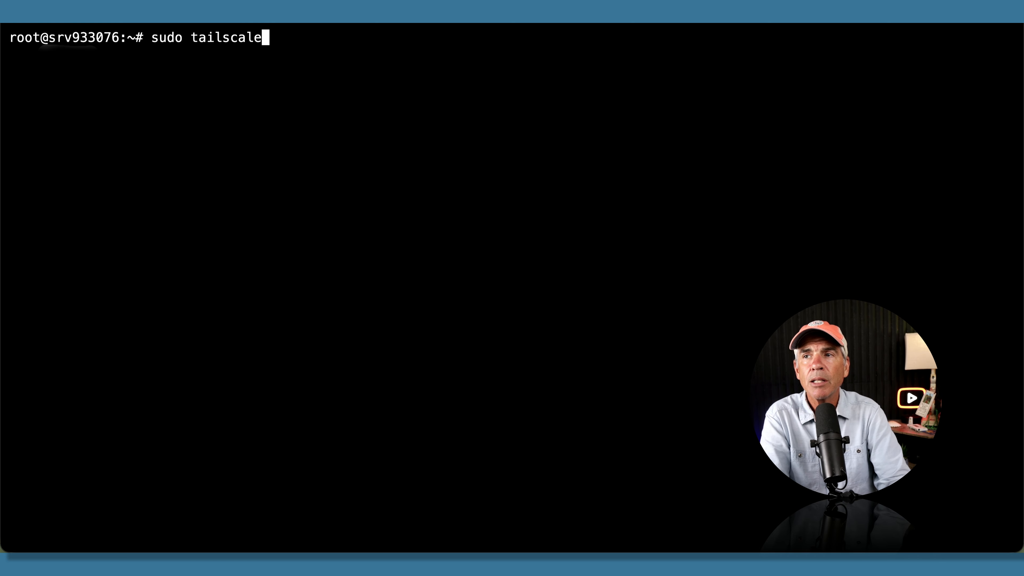
{"action": "type", "text": " status"}
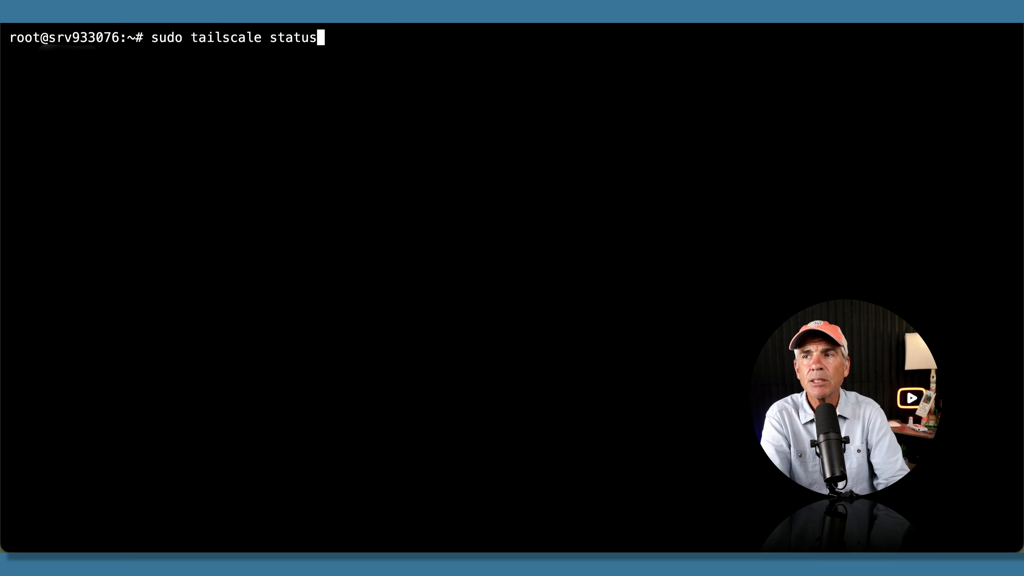
{"action": "key", "text": "Return"}
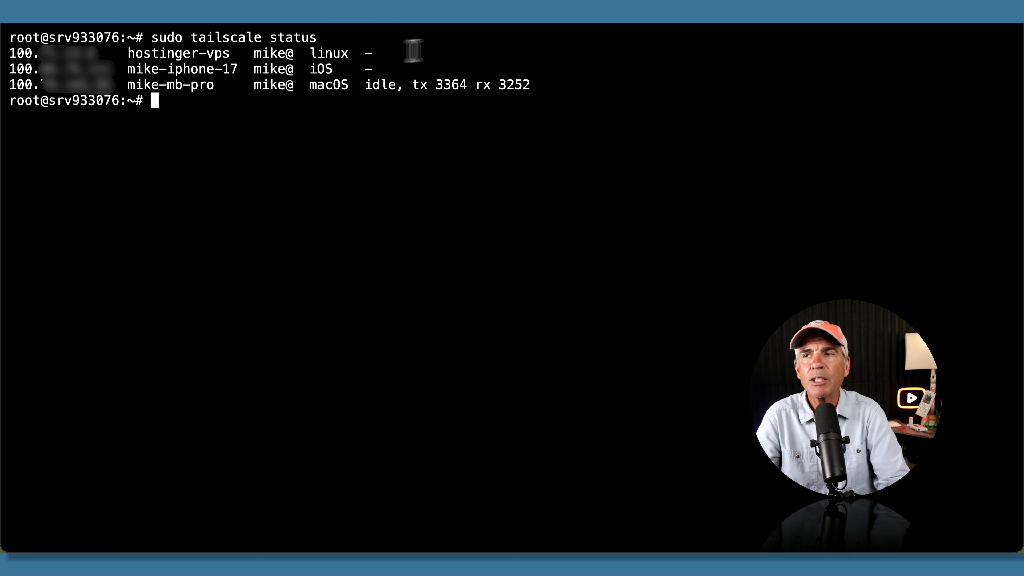
{"action": "left_click_drag", "start_coordinate": [544, 87], "coordinate": [5, 57]}
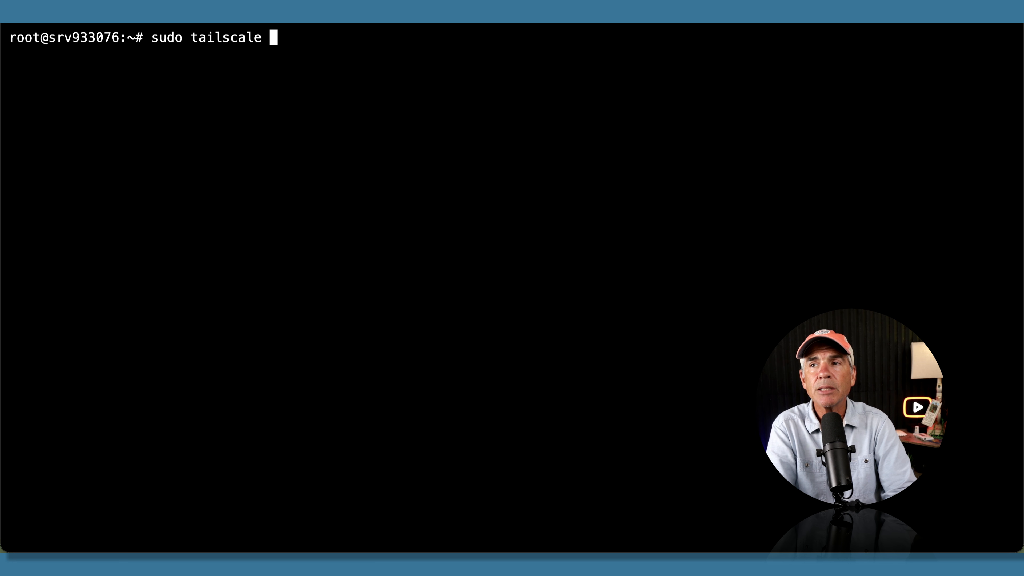
- Log the server out of the tailnet with sudo tailscale logout and check its state with sudo tailscale status
{"action": "type", "text": "out"}
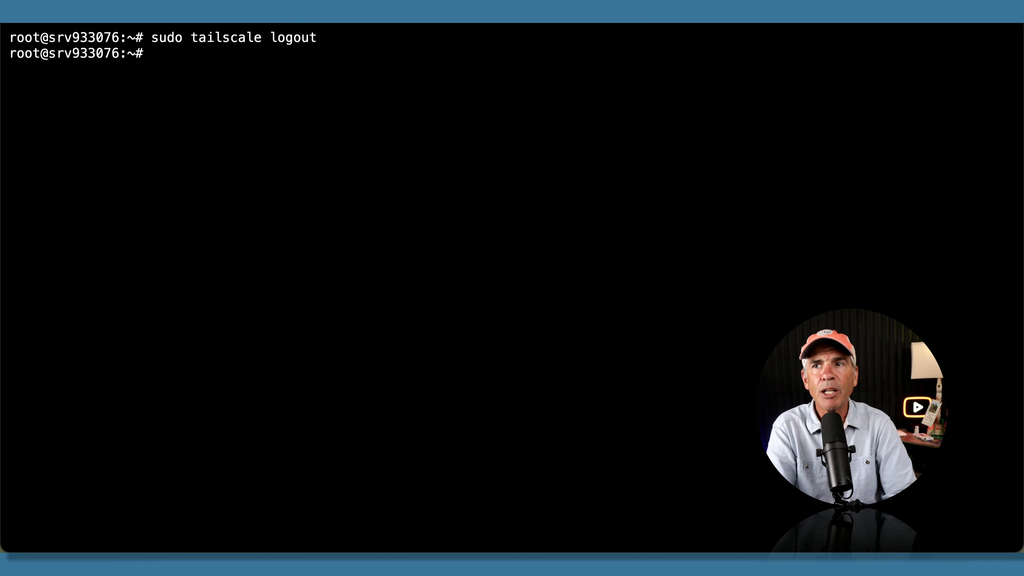
{"action": "type", "text": "sudo "}
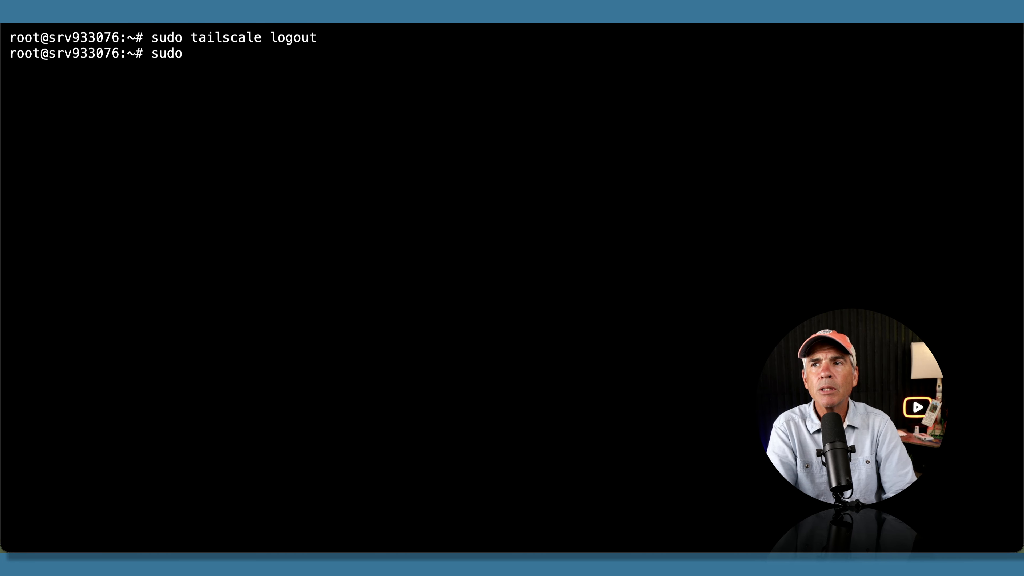
{"action": "type", "text": "tailscale"}
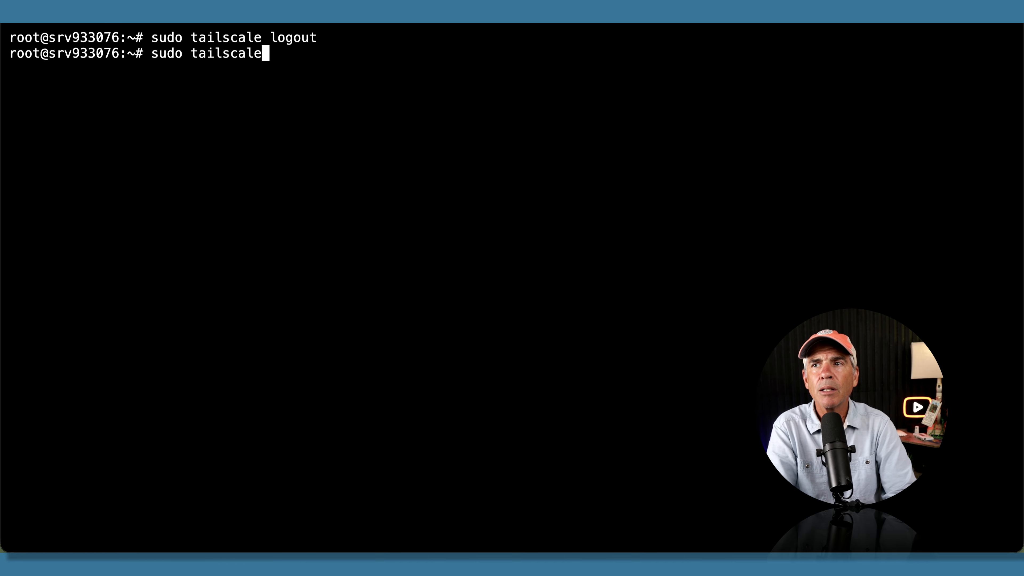
{"action": "type", "text": " status"}
{"action": "key", "text": "Return"}
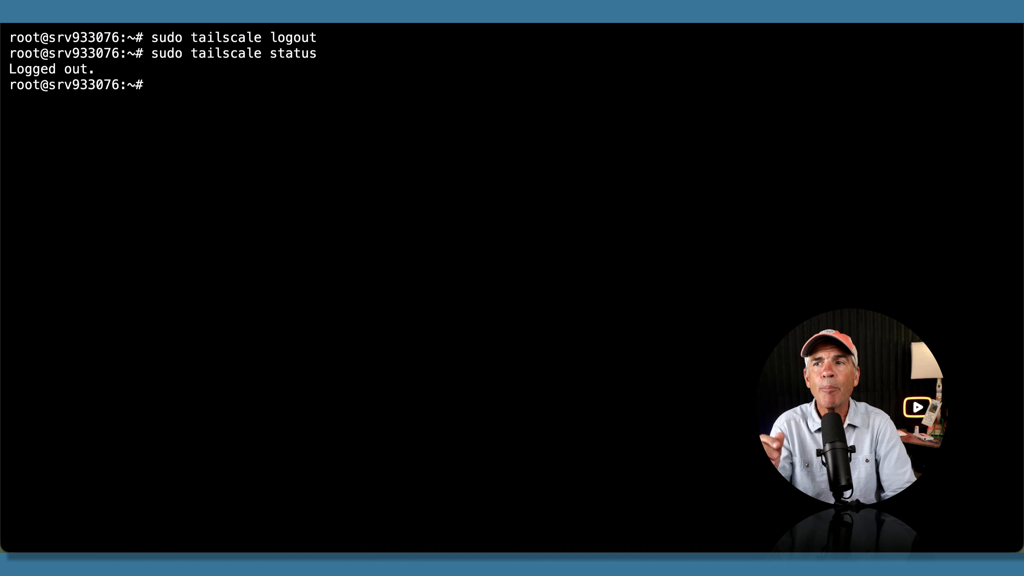
- Run sudo tailscale up, open the authentication link from its output and connect the srv933076 device to the tailnet
{"action": "type", "text": "su"}
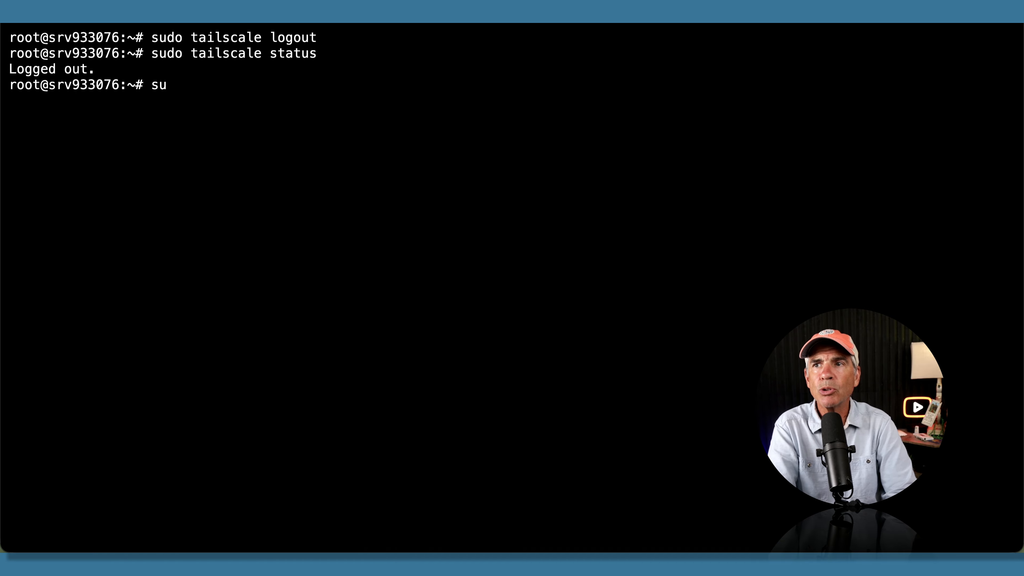
{"action": "type", "text": "s"}
{"action": "key", "text": "BackSpace"}
{"action": "type", "text": "do ta"}
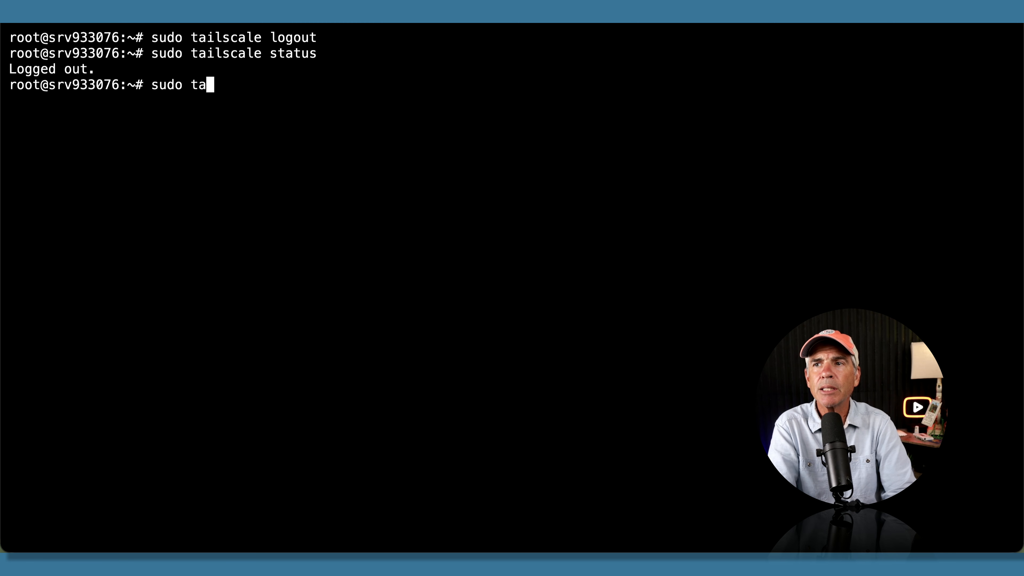
{"action": "type", "text": "ilscale "}
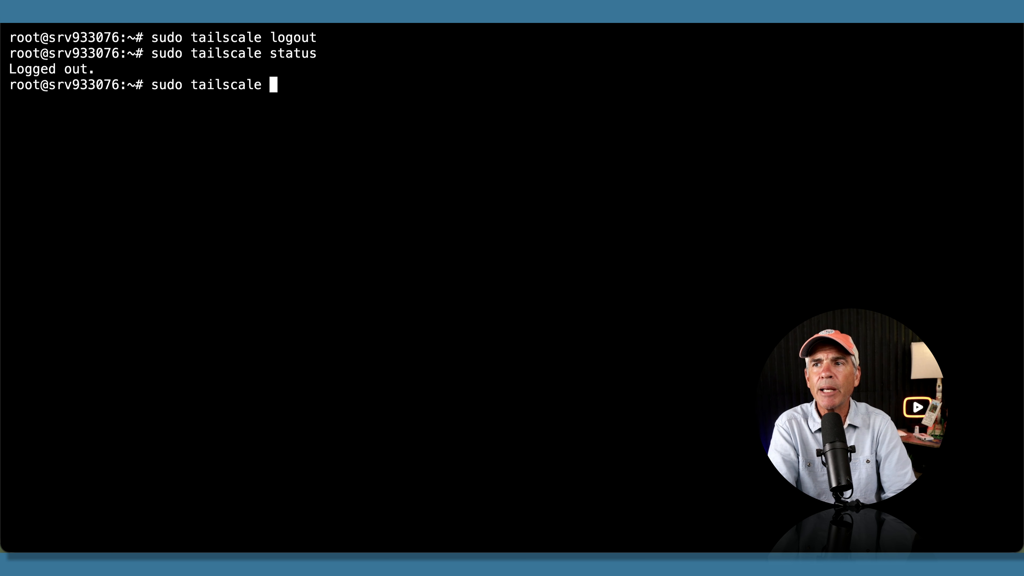
{"action": "type", "text": "up"}
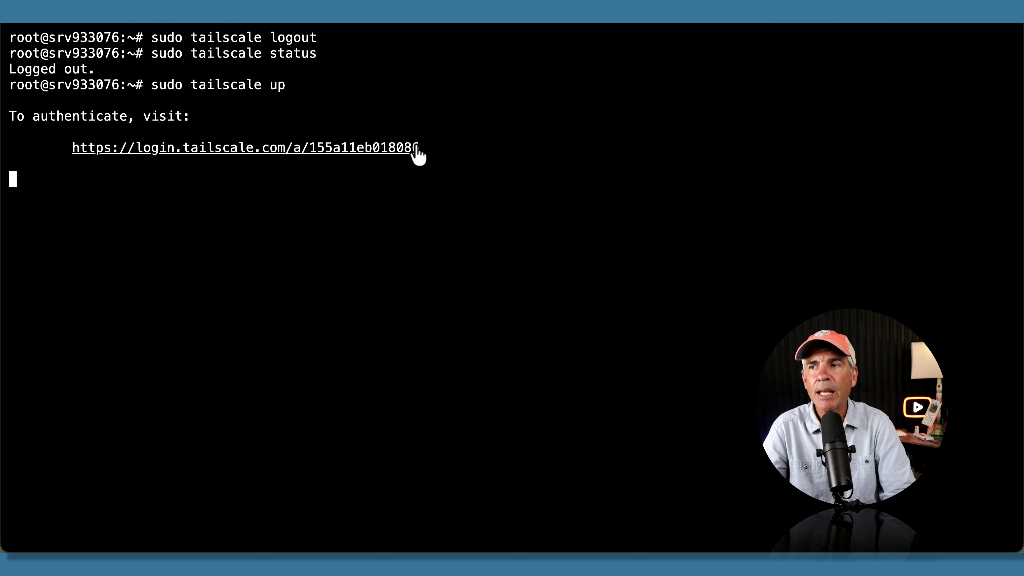
{"action": "left_click", "coordinate": [403, 151], "text": "super"}
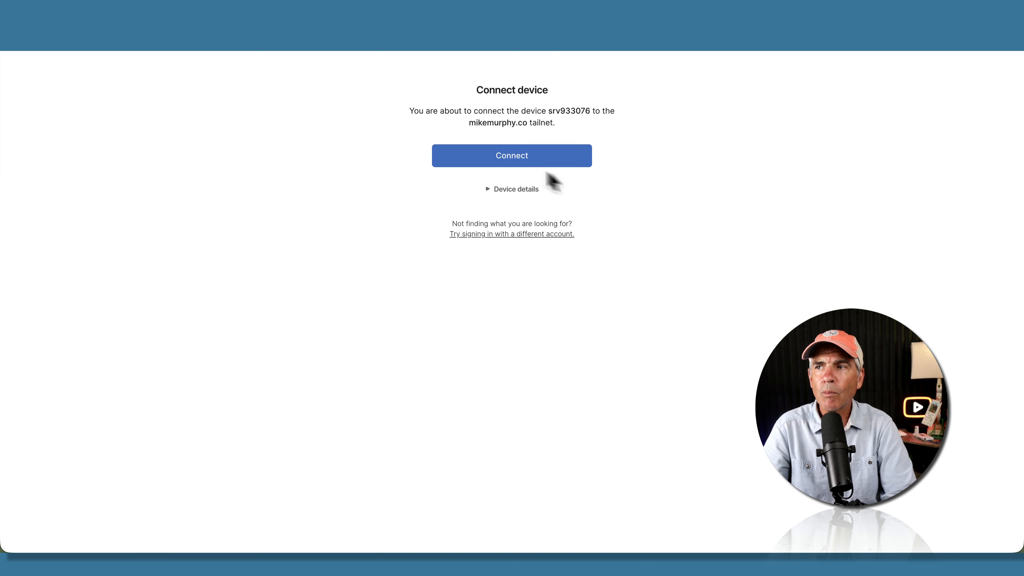
{"action": "left_click", "coordinate": [516, 154]}
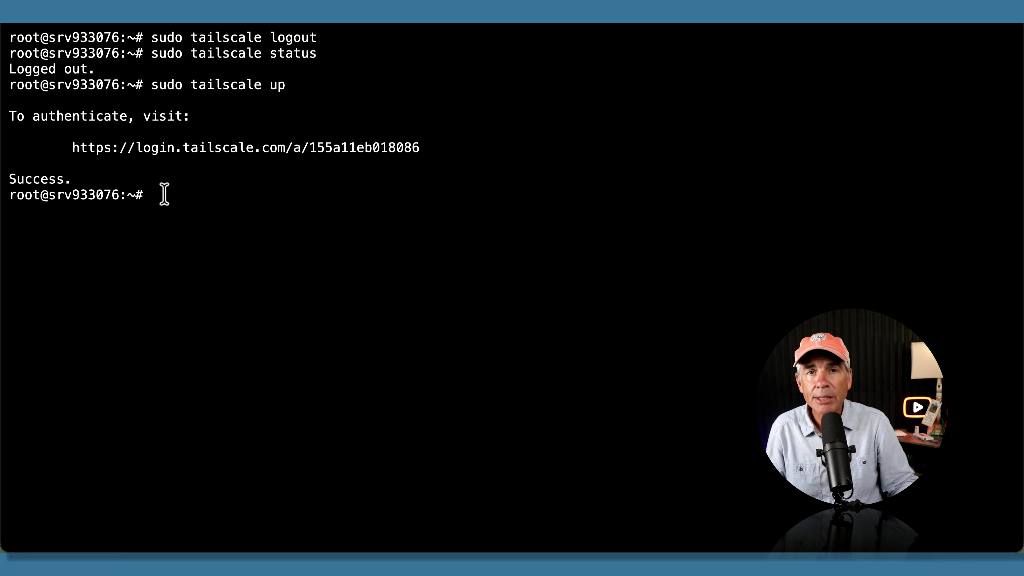
- Rerun sudo tailscale status in the server's terminal to check the reconnected tailnet
{"action": "key", "text": "Up"}
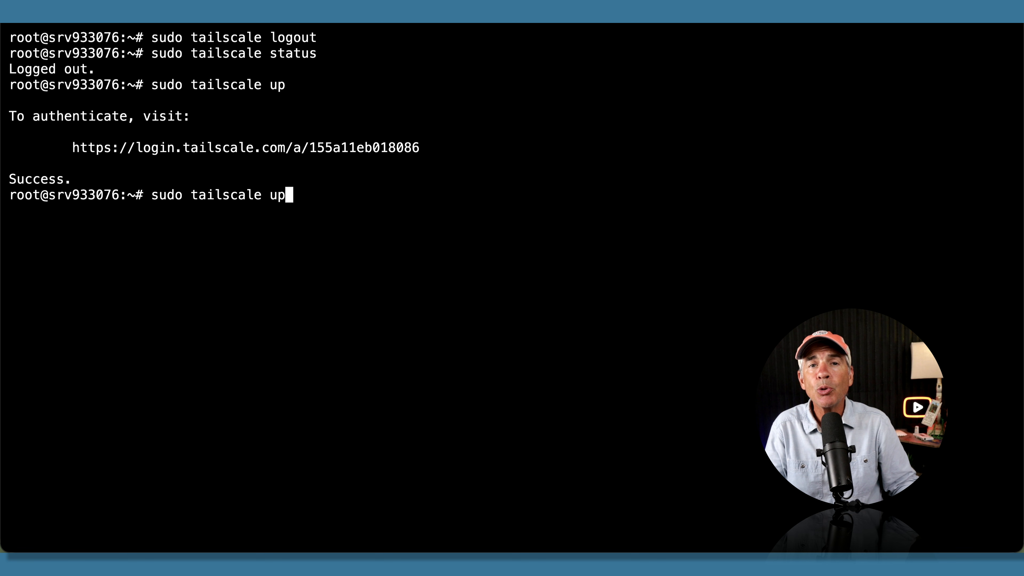
{"action": "key", "text": "Up"}
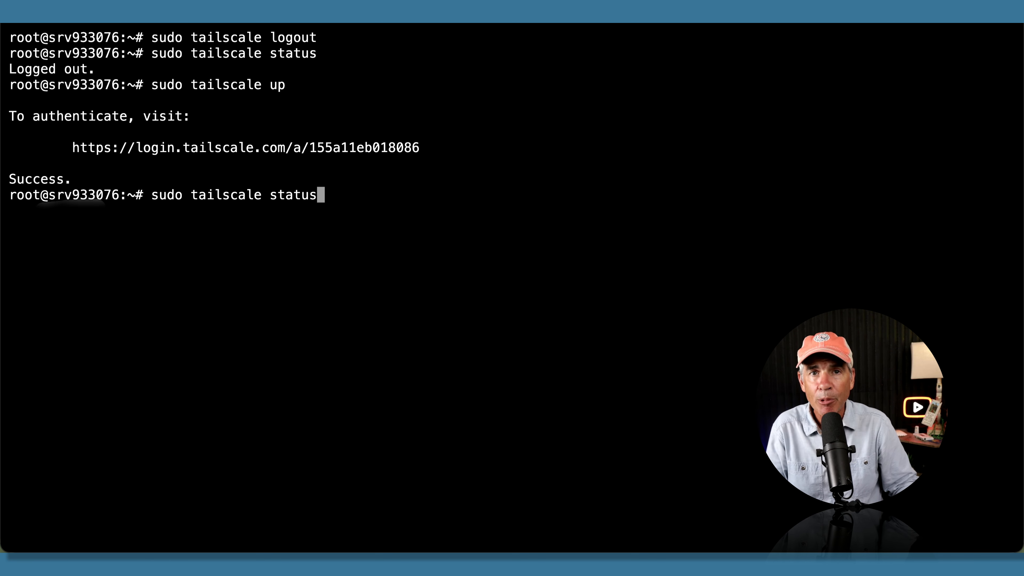
{"action": "key", "text": "Return"}
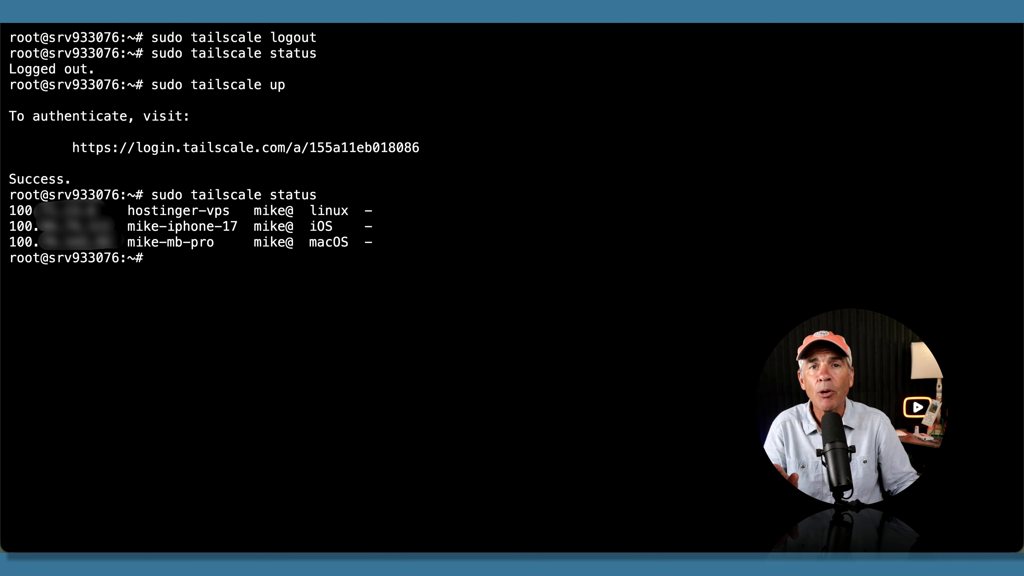